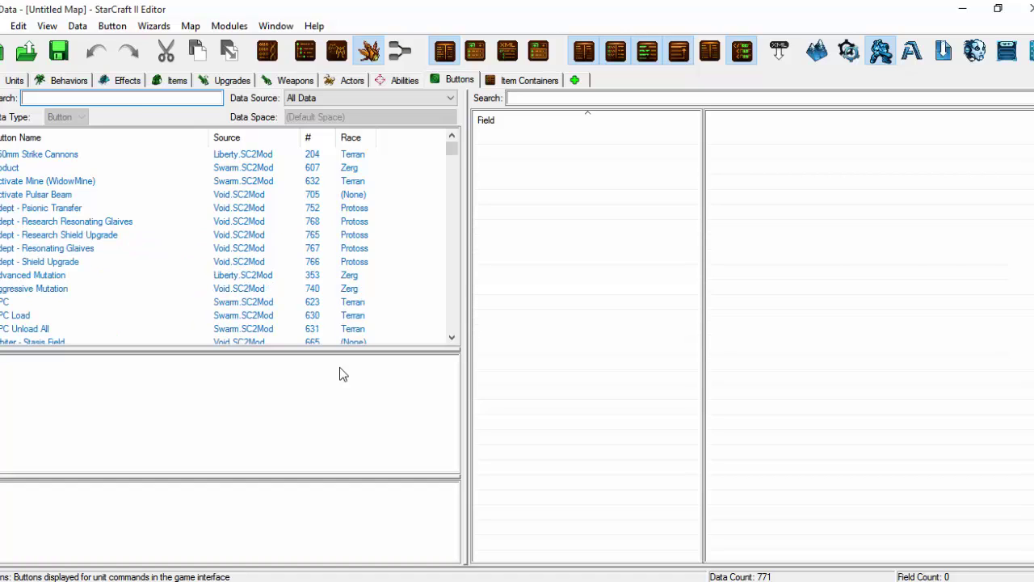
# Step: Start a new Arcade Map document with standard Legacy of the Void dependencies and campaign data included
pyautogui.click(2, 27)
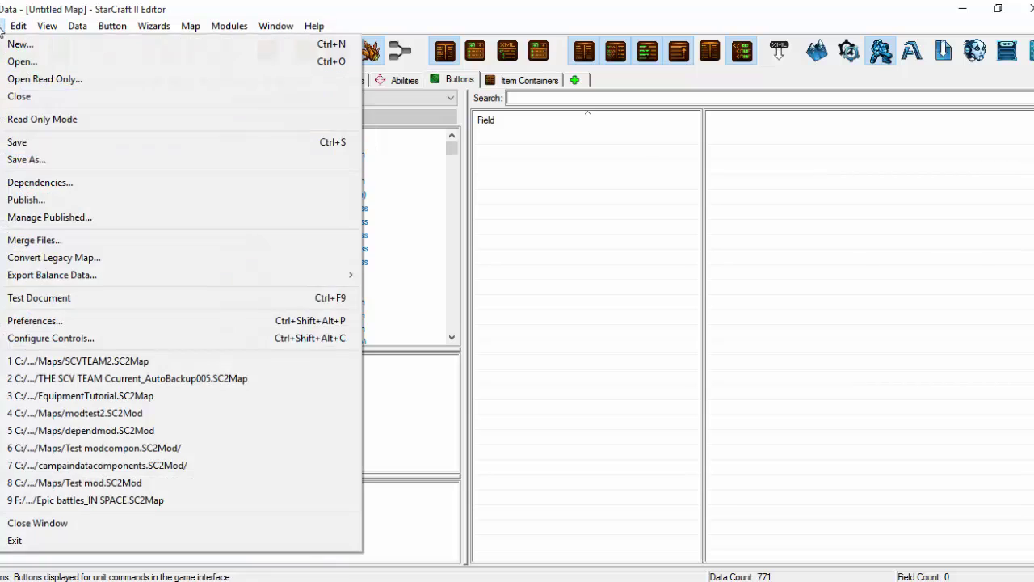
pyautogui.click(6, 47)
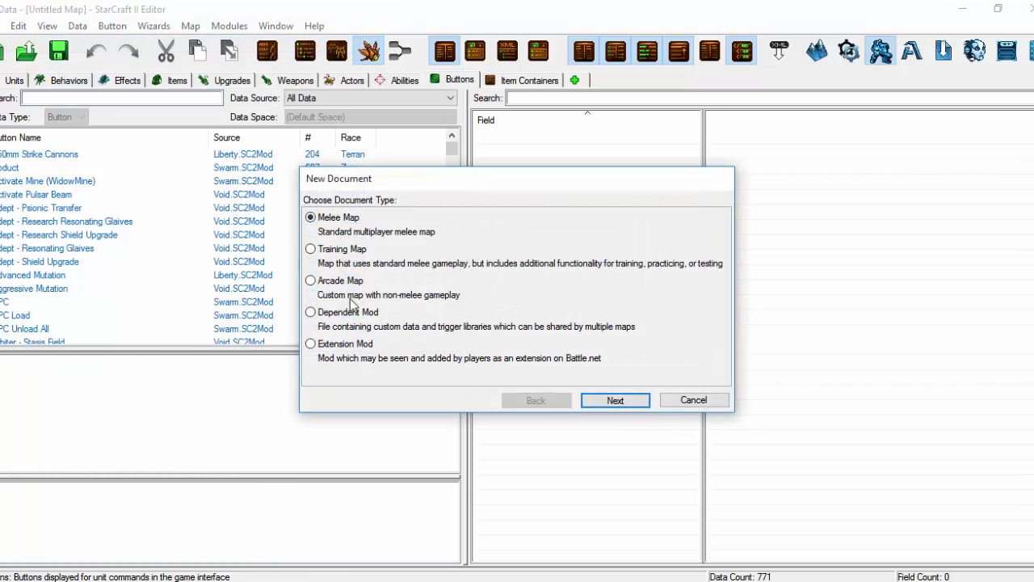
pyautogui.click(332, 283)
pyautogui.click(613, 399)
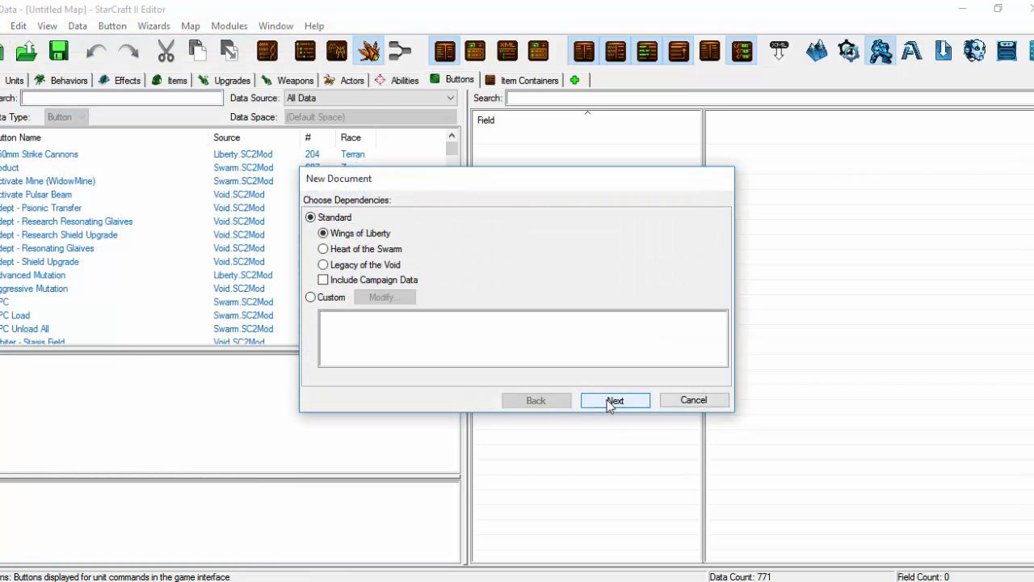
pyautogui.click(323, 265)
pyautogui.click(323, 279)
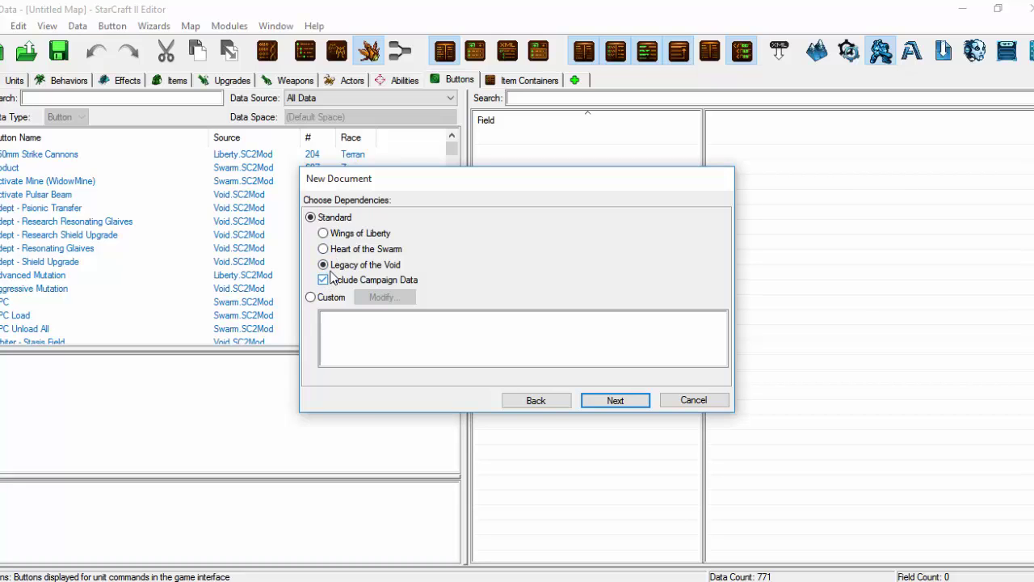
pyautogui.click(612, 402)
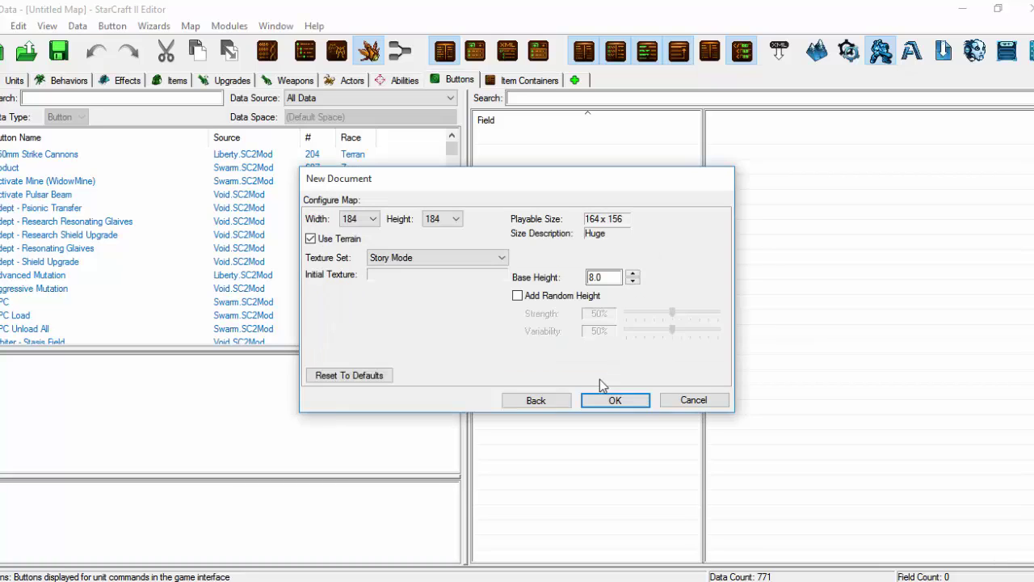
# Step: Set the new map's texture set to (HotS) Skygeirr Platform (Space Platform)
pyautogui.click(495, 257)
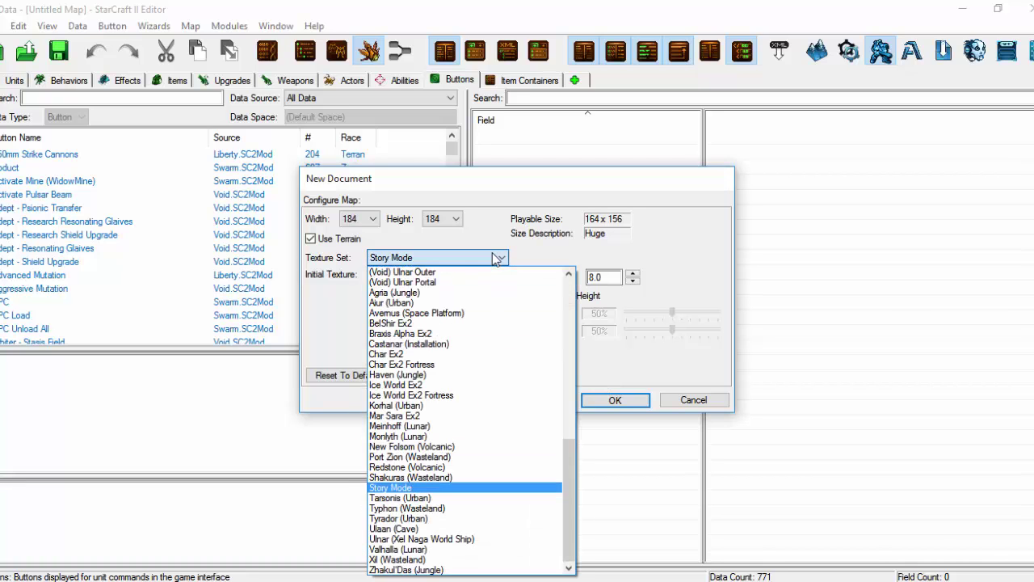
pyautogui.scroll(15, 484, 427)
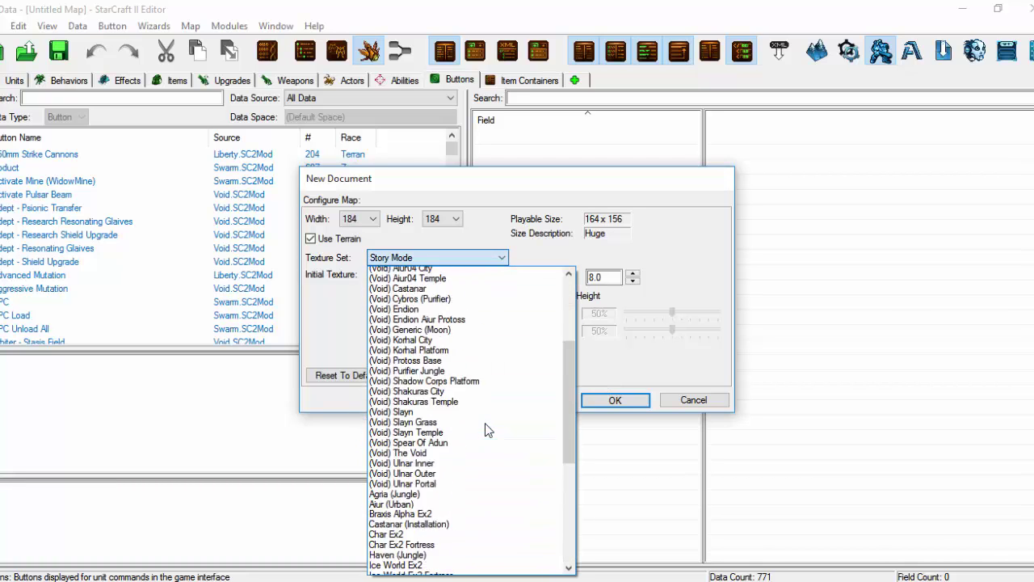
pyautogui.scroll(-1, 547, 363)
pyautogui.scroll(1, 533, 372)
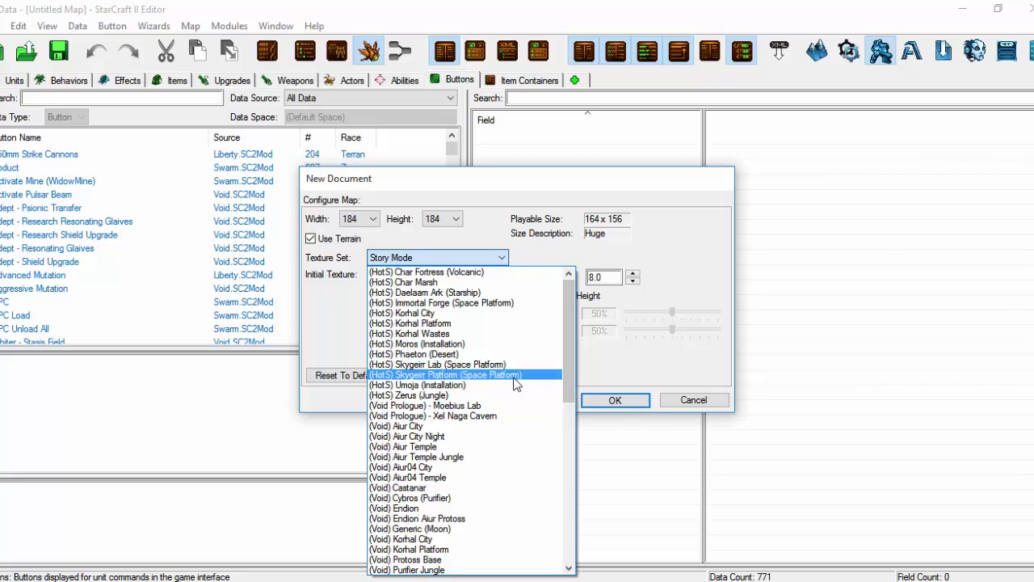
pyautogui.click(517, 375)
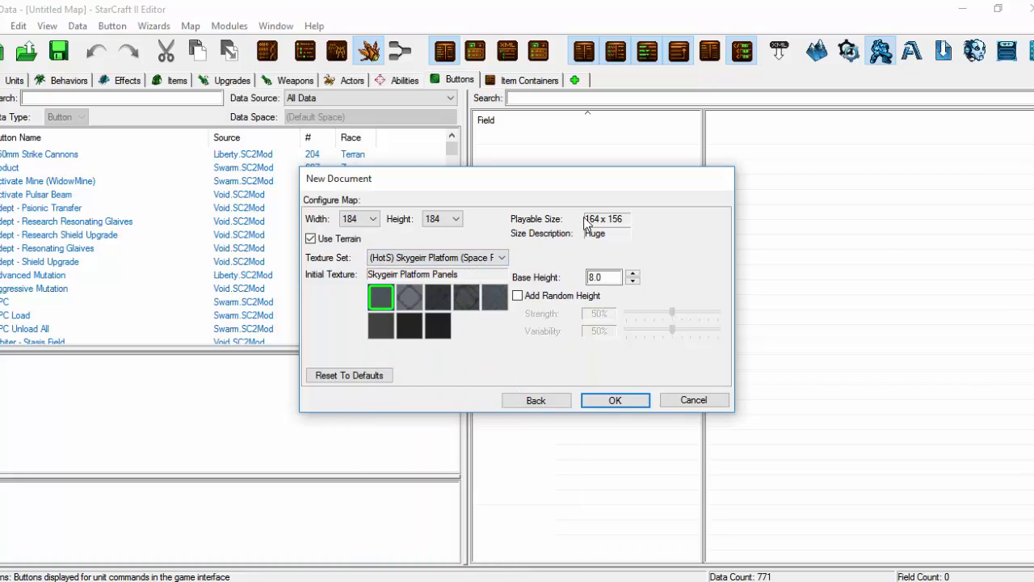
# Step: Set the map's width and height to 80 each and create the map
pyautogui.click(443, 219)
pyautogui.click(440, 336)
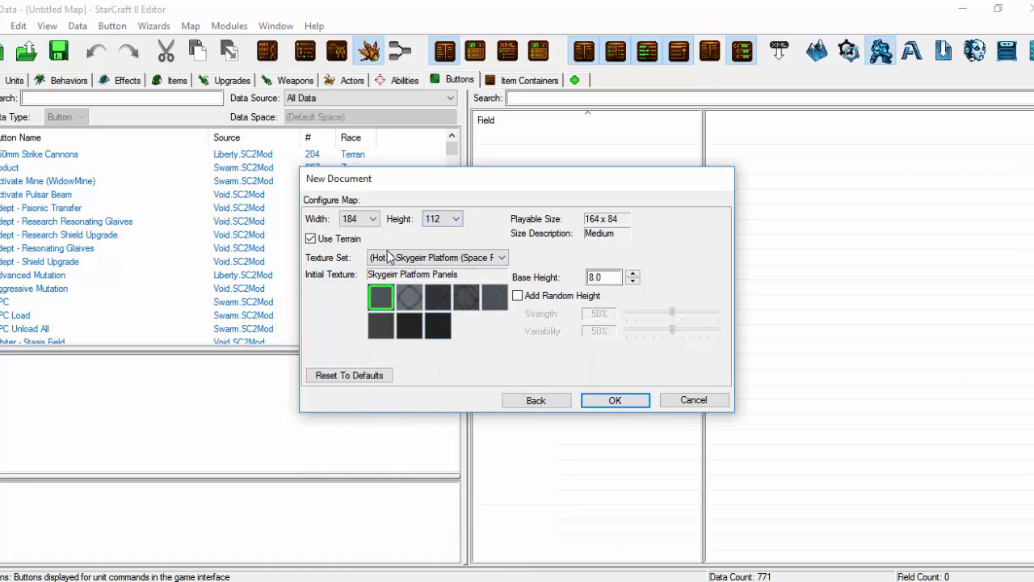
pyautogui.click(361, 219)
pyautogui.click(355, 294)
pyautogui.click(445, 222)
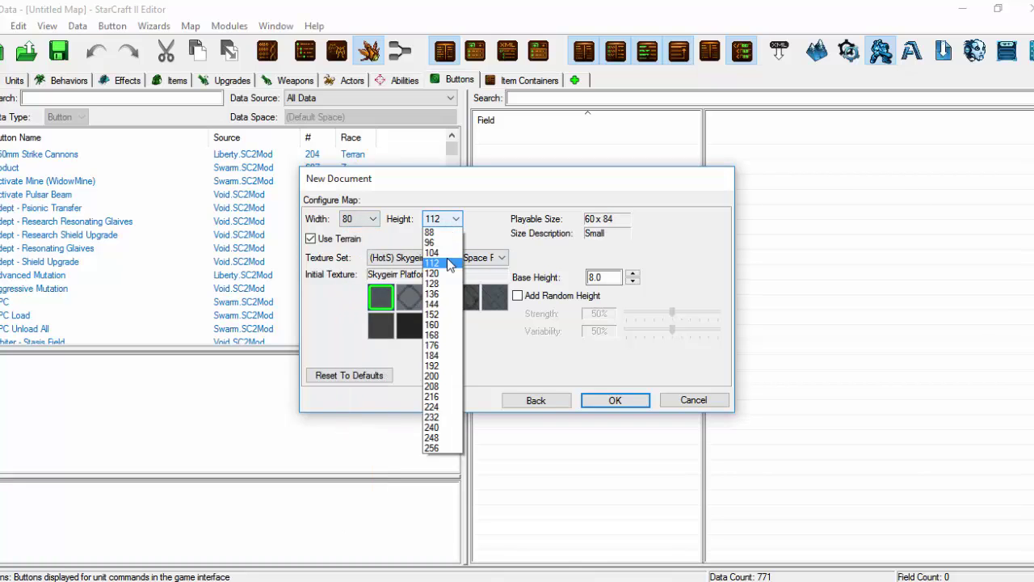
pyautogui.click(446, 297)
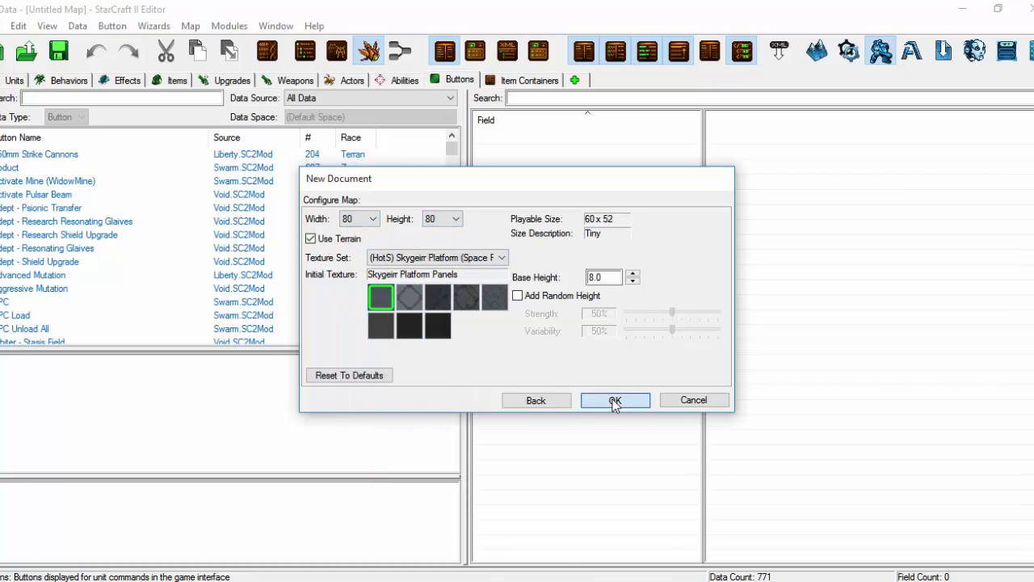
pyautogui.click(611, 401)
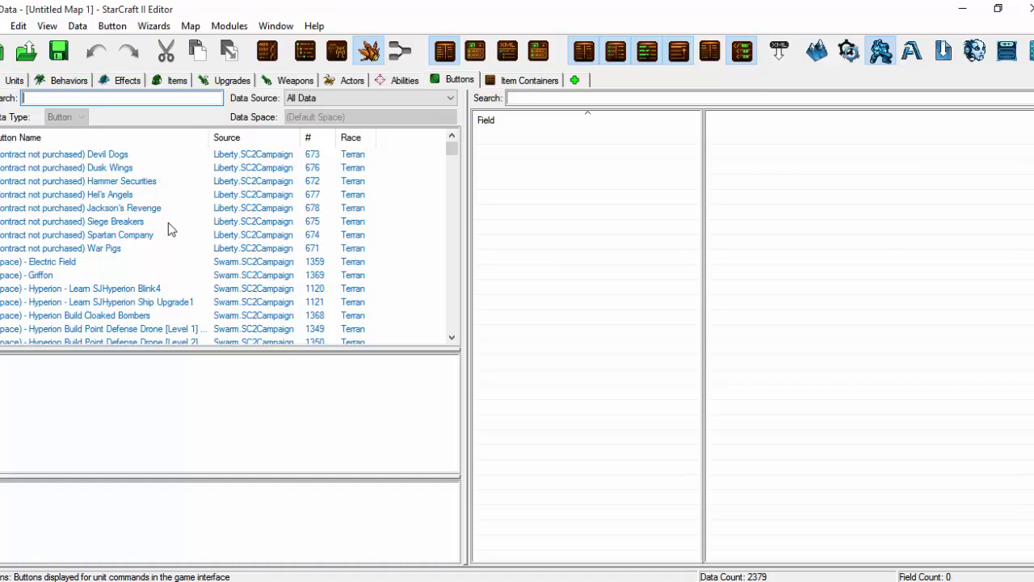
# Step: Search the unit data for "supply" and inspect the Supply Depot's linked abilities
pyautogui.click(16, 81)
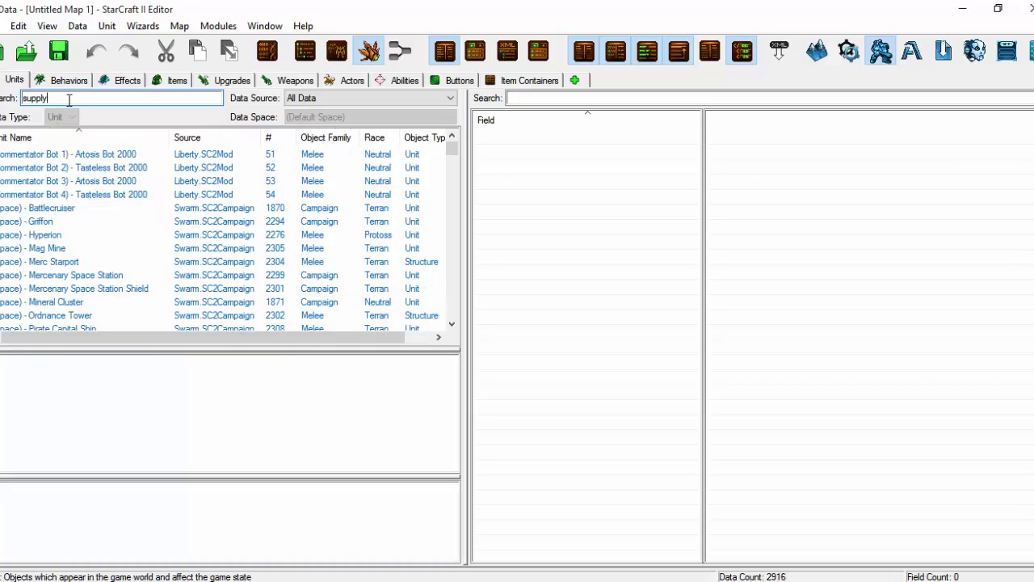
pyautogui.click(26, 198)
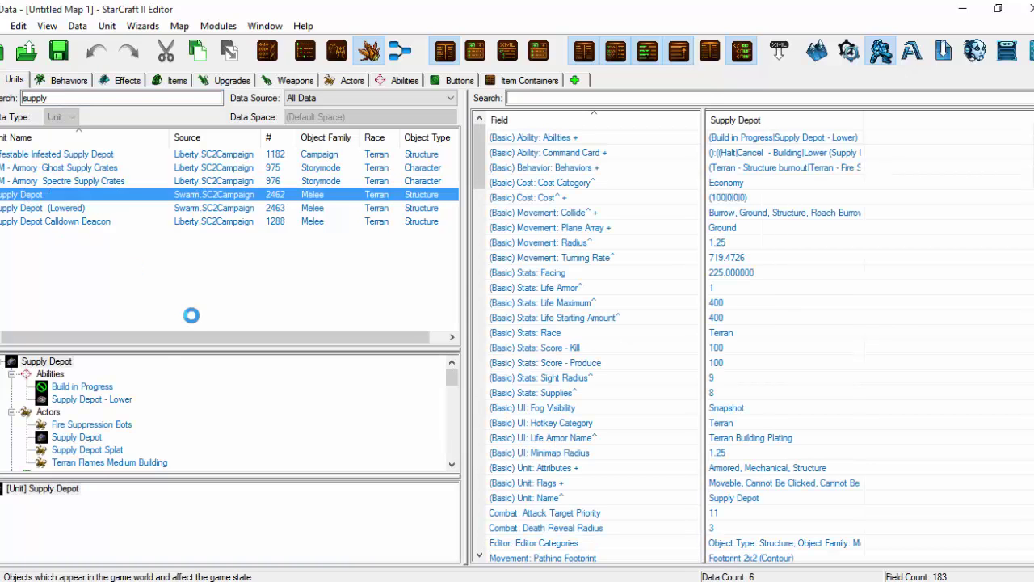
pyautogui.click(50, 374)
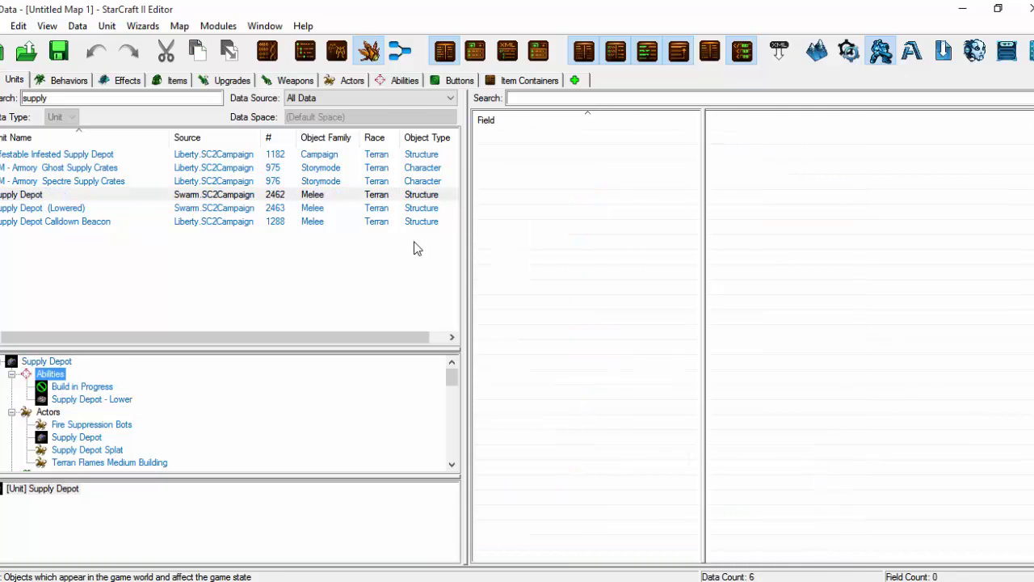
# Step: Start a new ability named Traincamp and generate its suggested ID
pyautogui.click(401, 80)
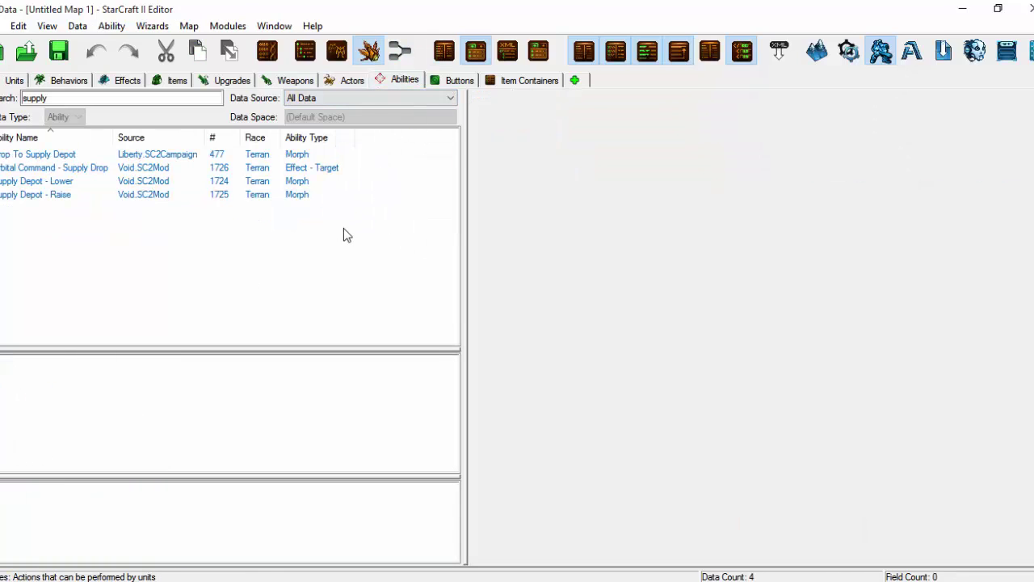
pyautogui.rightClick(243, 253)
pyautogui.click(270, 262)
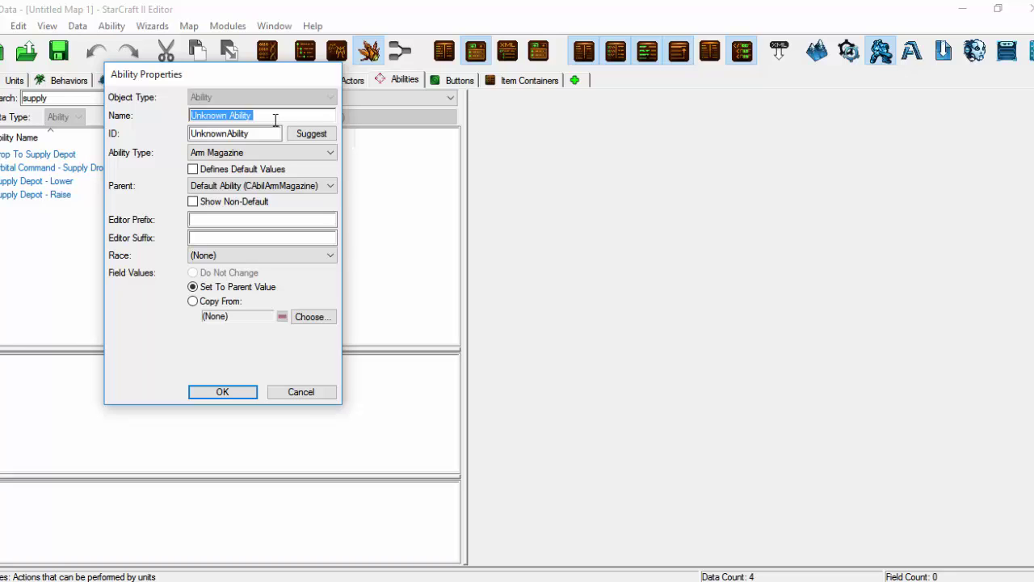
pyautogui.write('Traincamp')
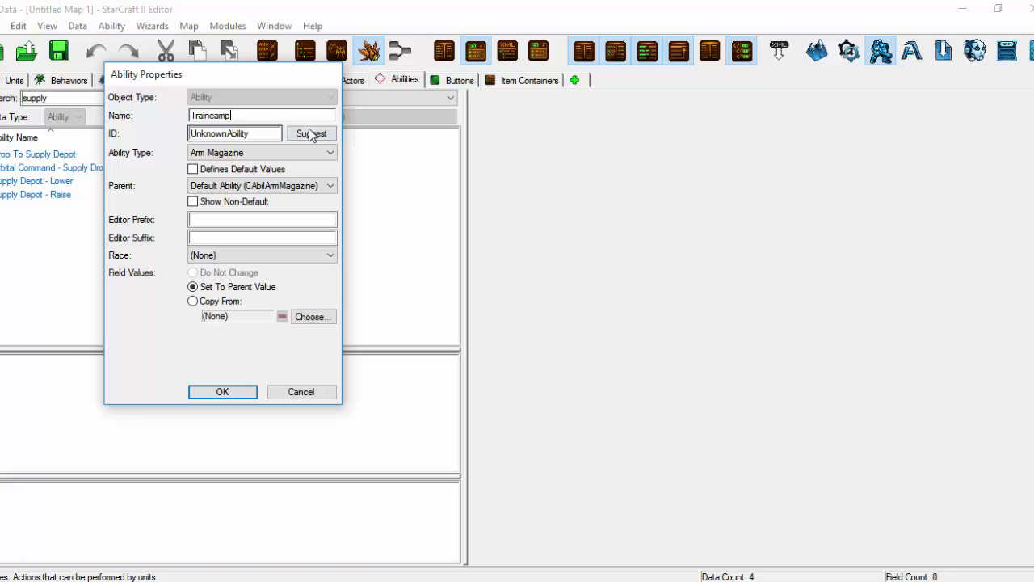
pyautogui.click(311, 133)
# Step: Set the Traincamp ability's type to Train and create the ability
pyautogui.click(292, 153)
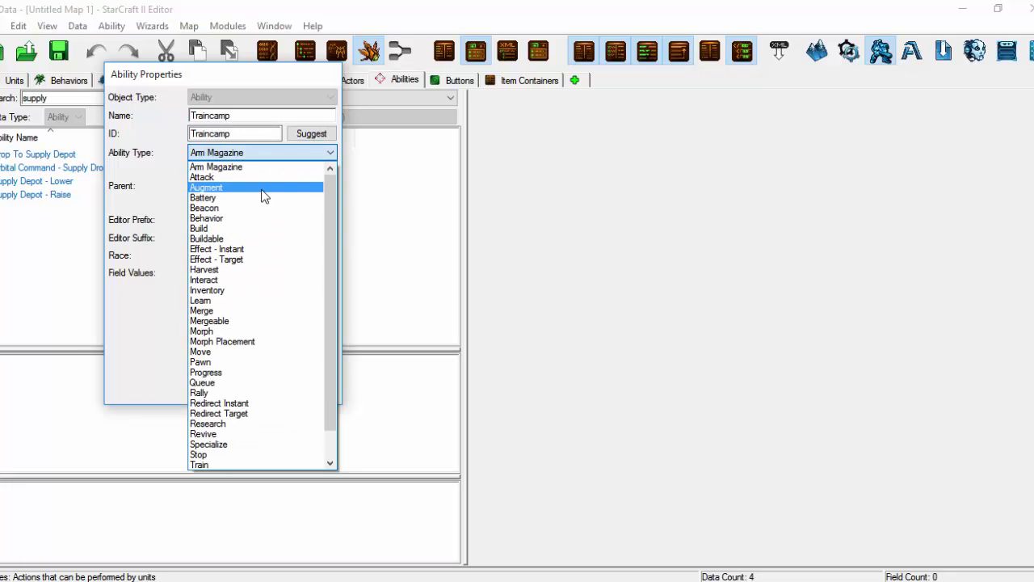
pyautogui.click(266, 229)
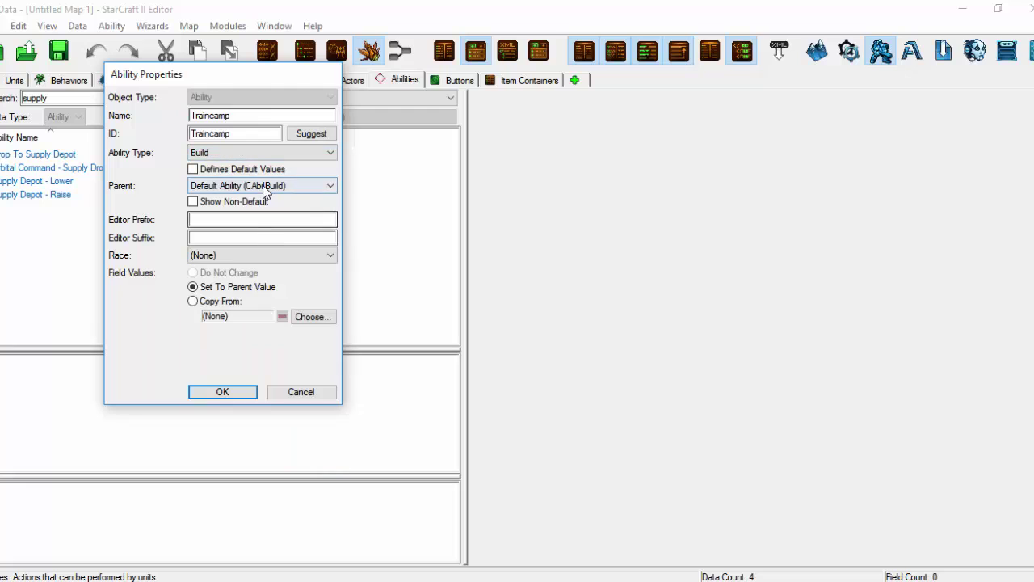
pyautogui.click(262, 185)
pyautogui.click(261, 185)
pyautogui.click(269, 153)
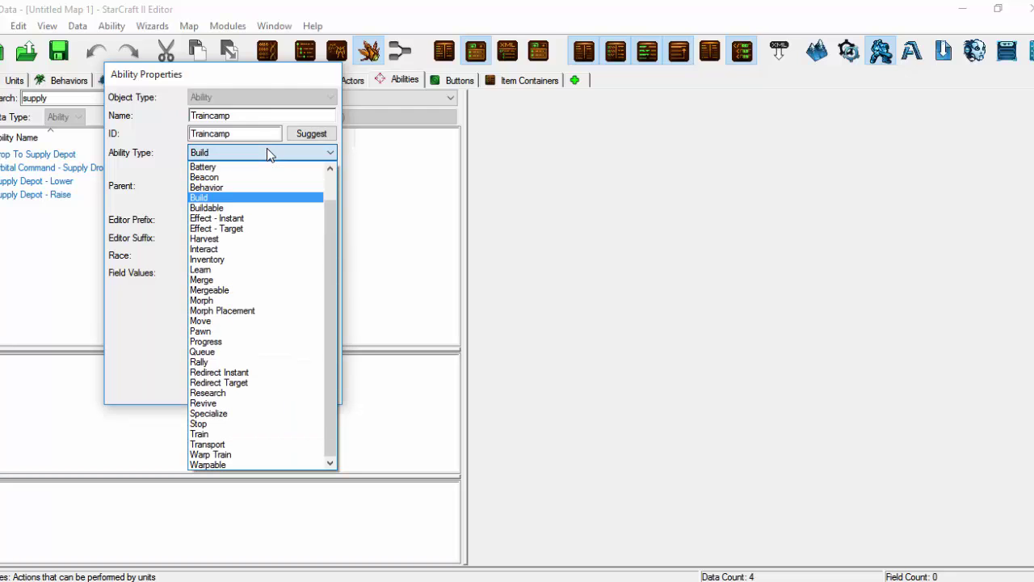
pyautogui.click(230, 443)
pyautogui.press('t')
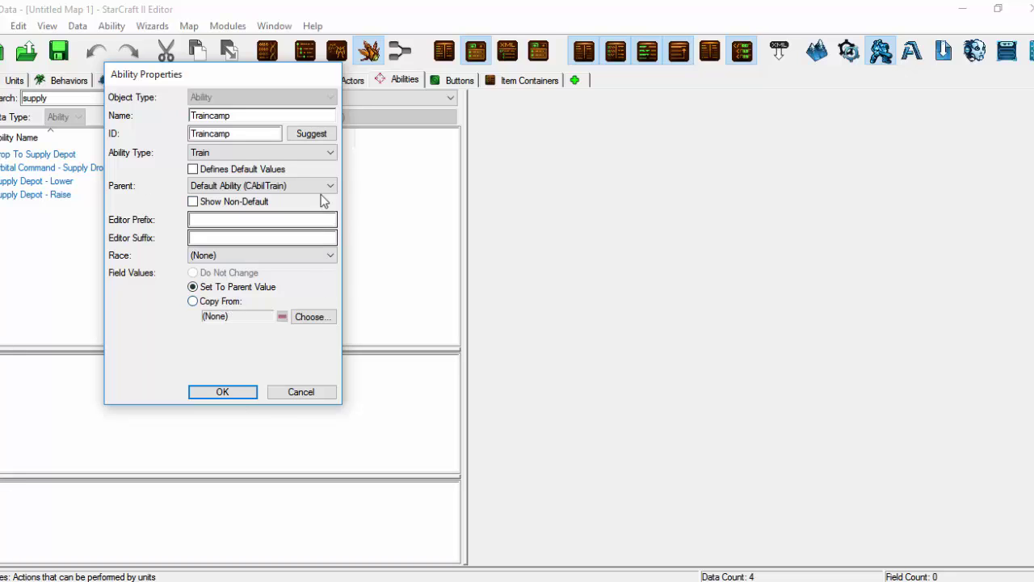
pyautogui.click(230, 392)
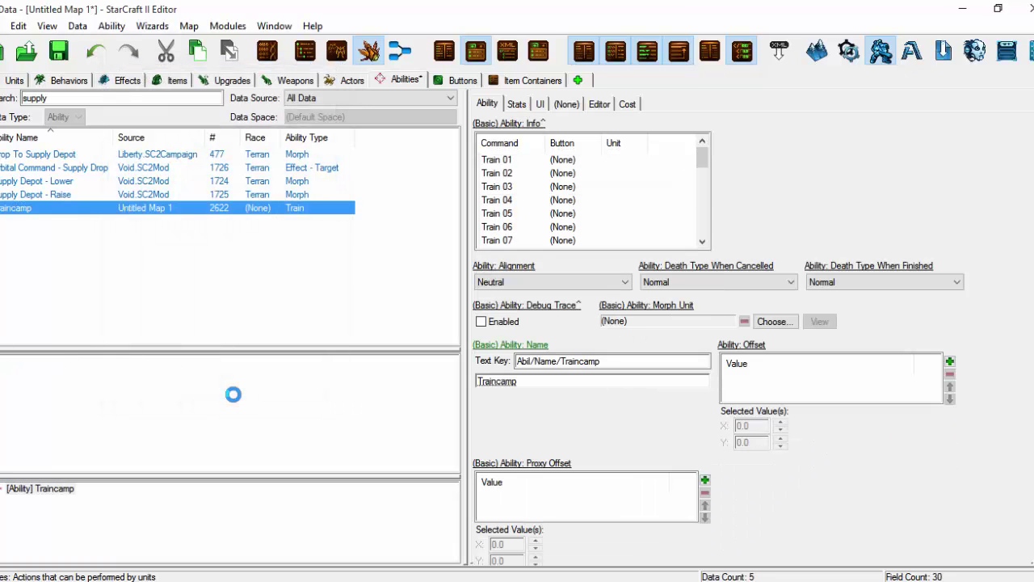
# Step: Open the object values of the Train 01 command in the Traincamp ability's info list
pyautogui.click(519, 159)
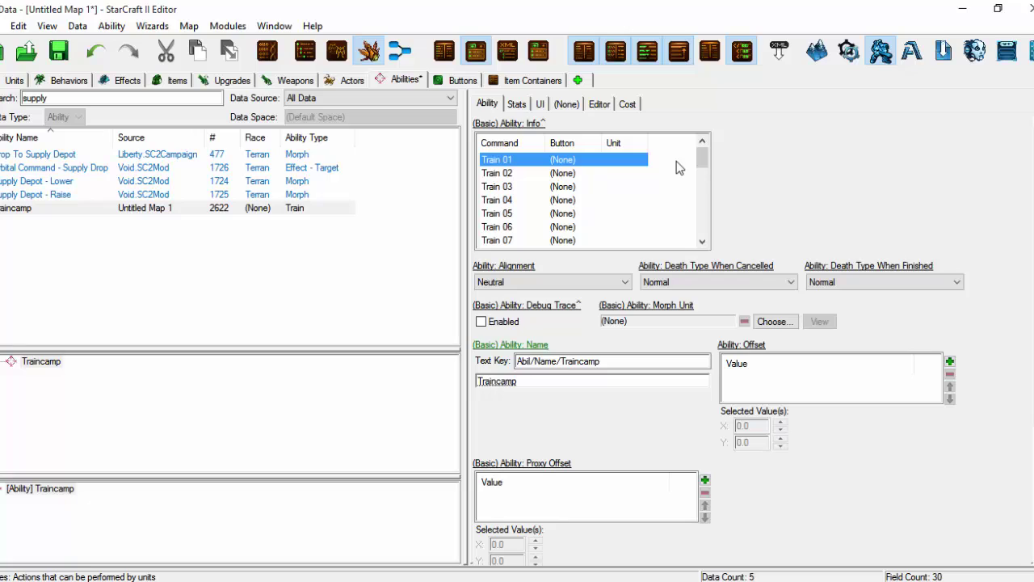
pyautogui.rightClick(592, 160)
pyautogui.click(594, 173)
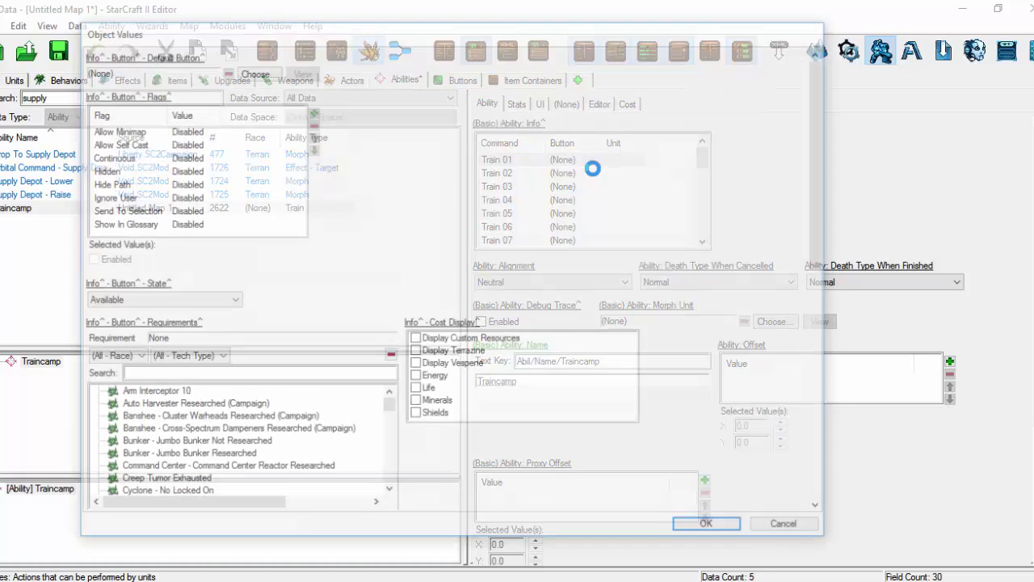
pyautogui.moveTo(153, 38); pyautogui.dragTo(344, 46)
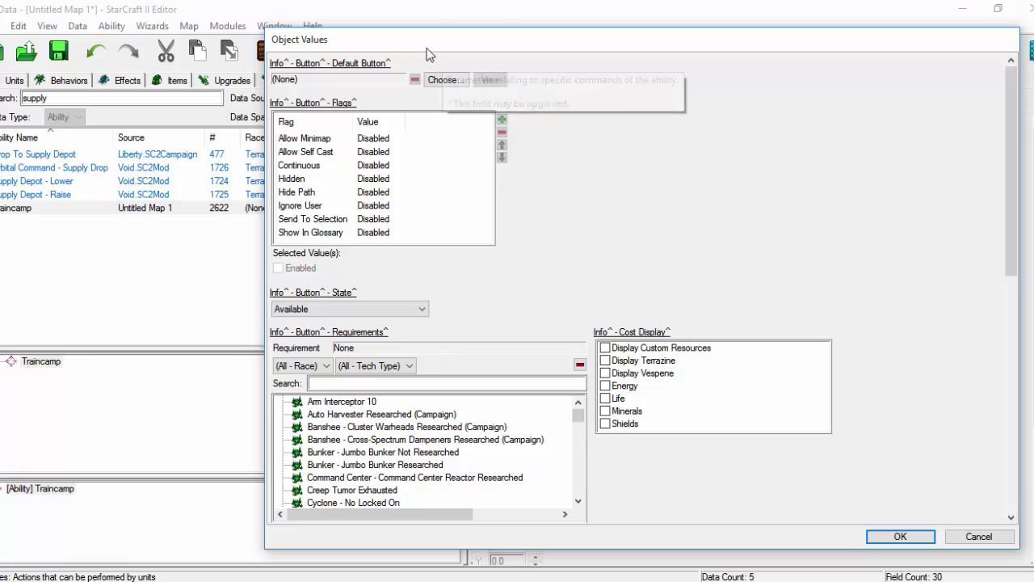
pyautogui.moveTo(426, 47); pyautogui.dragTo(386, 47)
# Step: Search the buttons for "Dra" and set the Train 01 command's default button to the Protoss "Warp in Dragoon"
pyautogui.click(392, 79)
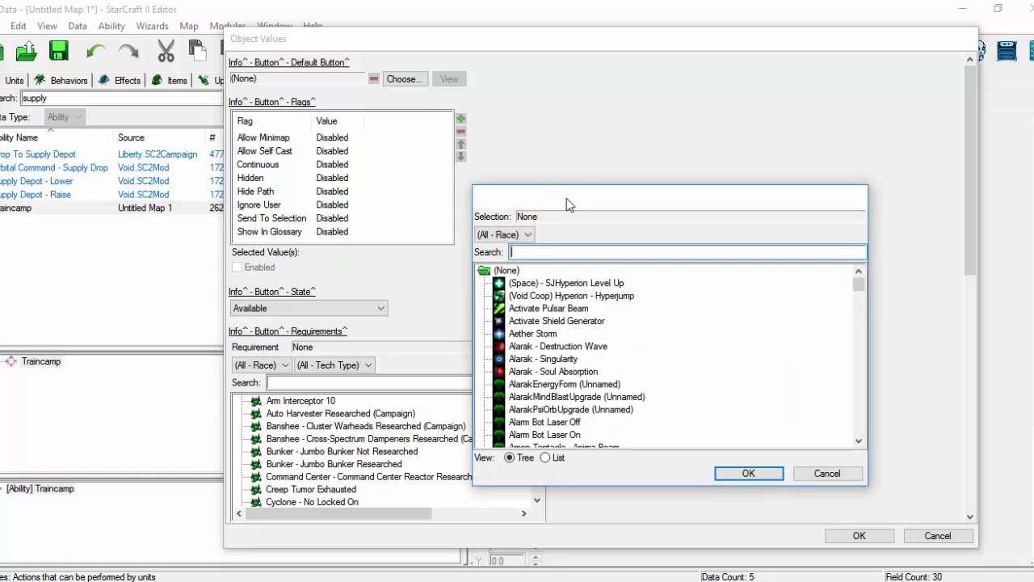
pyautogui.moveTo(568, 204); pyautogui.dragTo(617, 93)
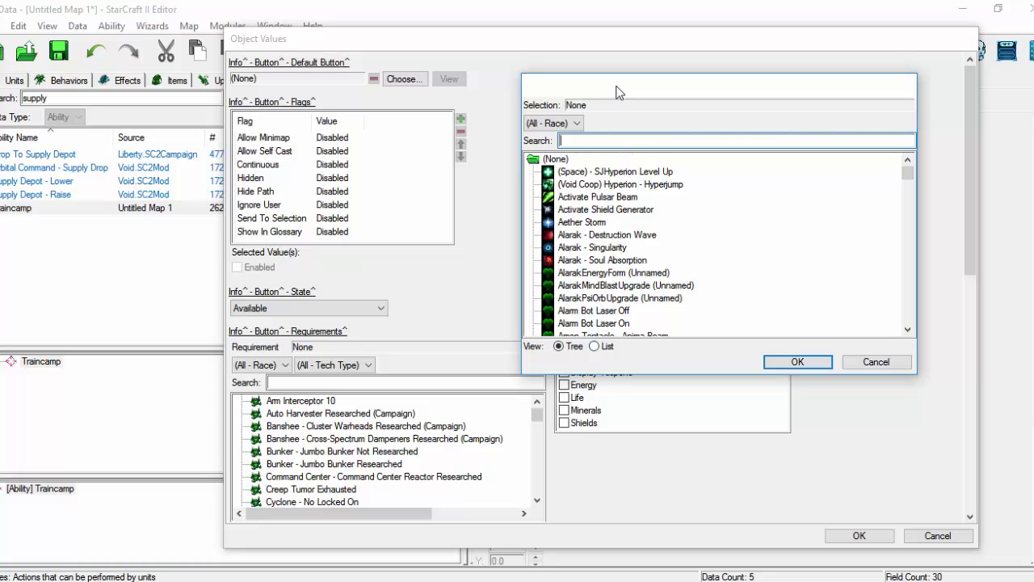
pyautogui.write('Dra')
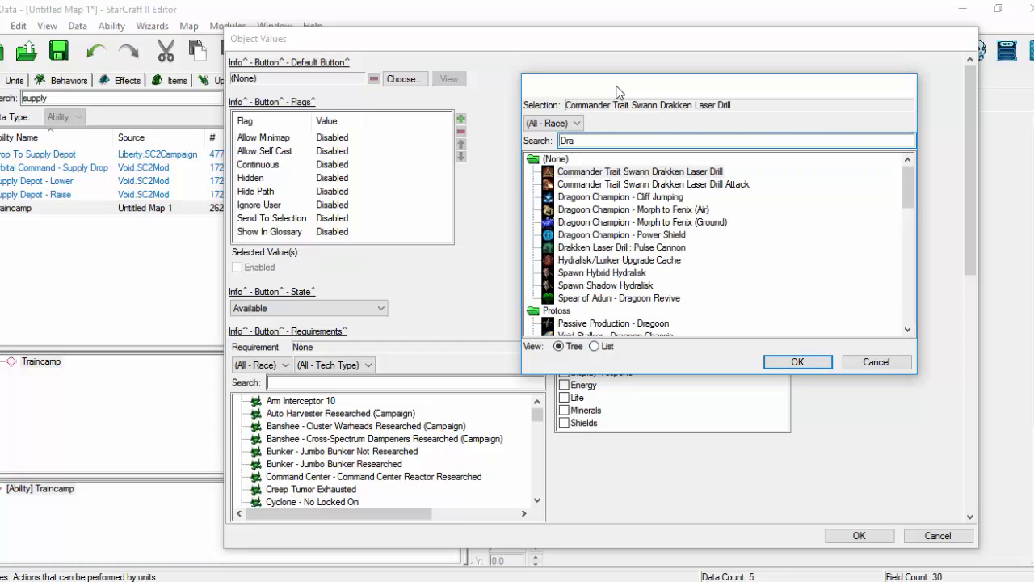
pyautogui.click(640, 324)
pyautogui.scroll(-1, 693, 298)
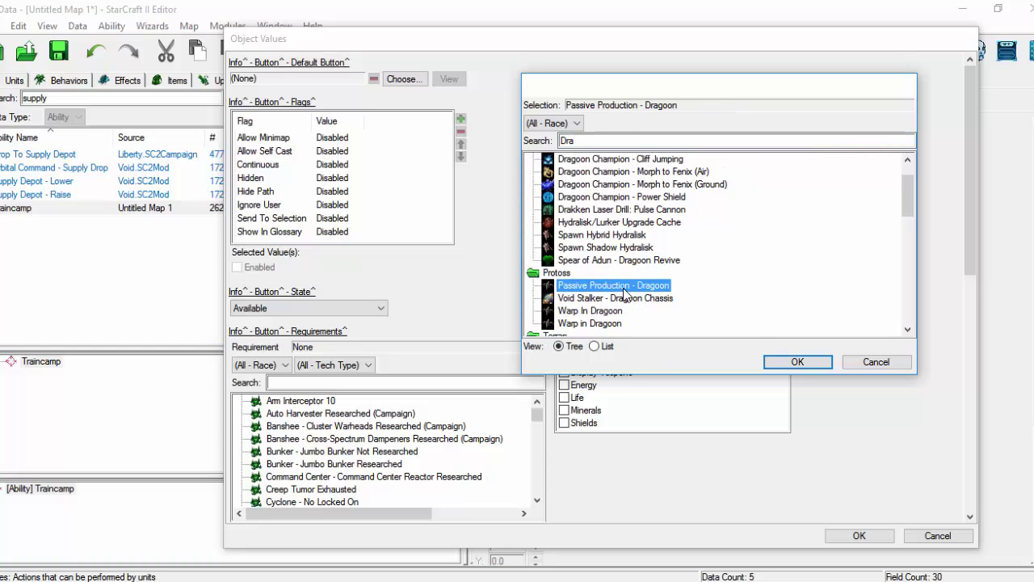
pyautogui.scroll(-1, 618, 319)
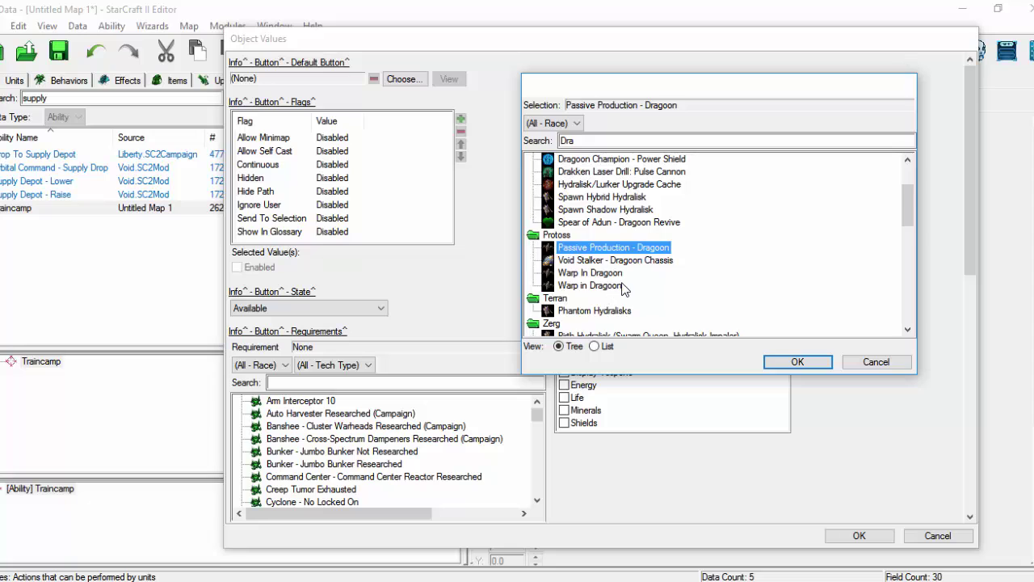
pyautogui.scroll(-1, 622, 287)
pyautogui.scroll(-1, 658, 263)
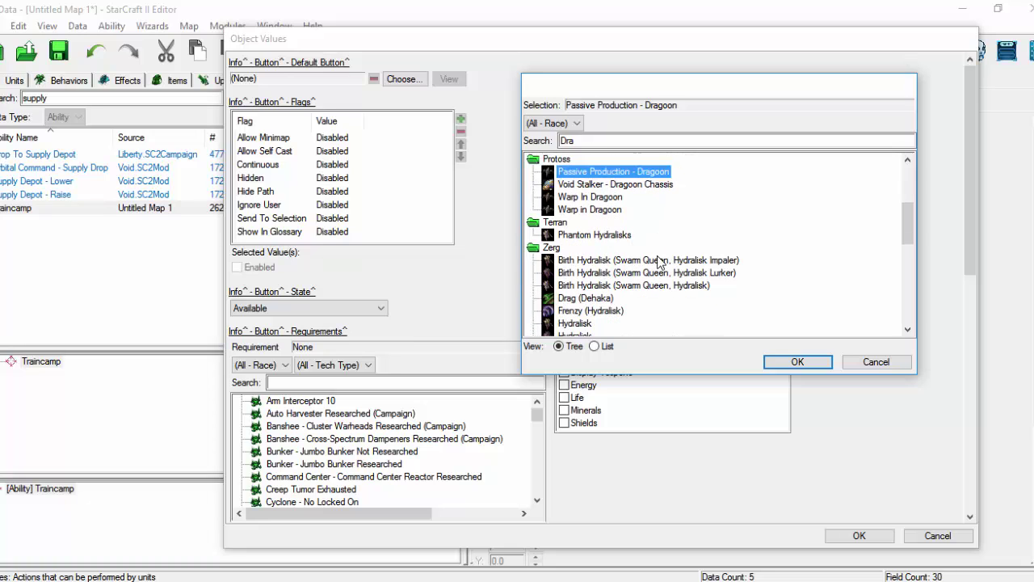
pyautogui.click(585, 201)
pyautogui.click(589, 209)
pyautogui.click(590, 199)
pyautogui.click(591, 209)
pyautogui.click(591, 199)
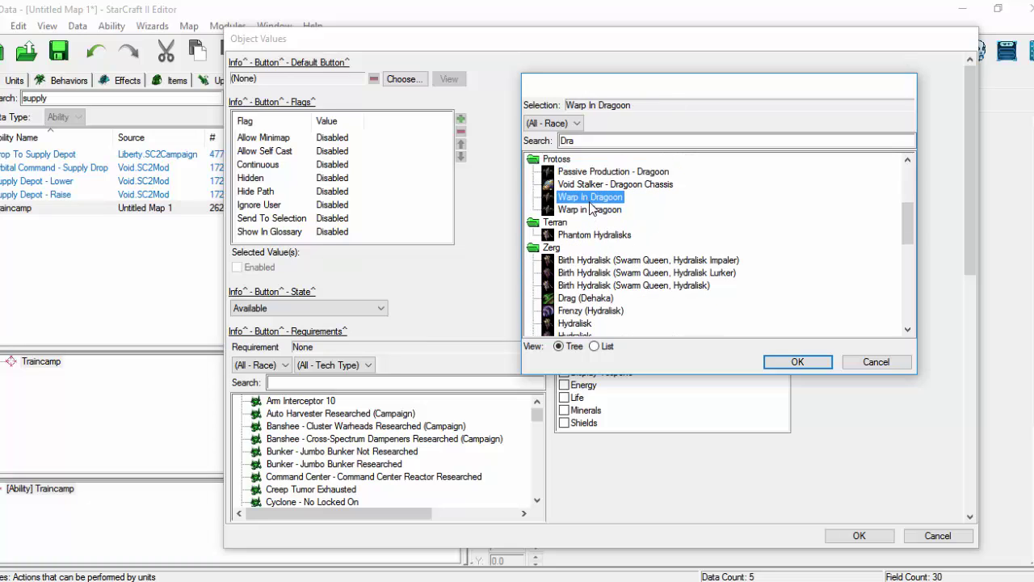
pyautogui.click(592, 208)
pyautogui.click(593, 197)
pyautogui.click(593, 210)
pyautogui.click(594, 199)
pyautogui.click(594, 210)
pyautogui.click(776, 361)
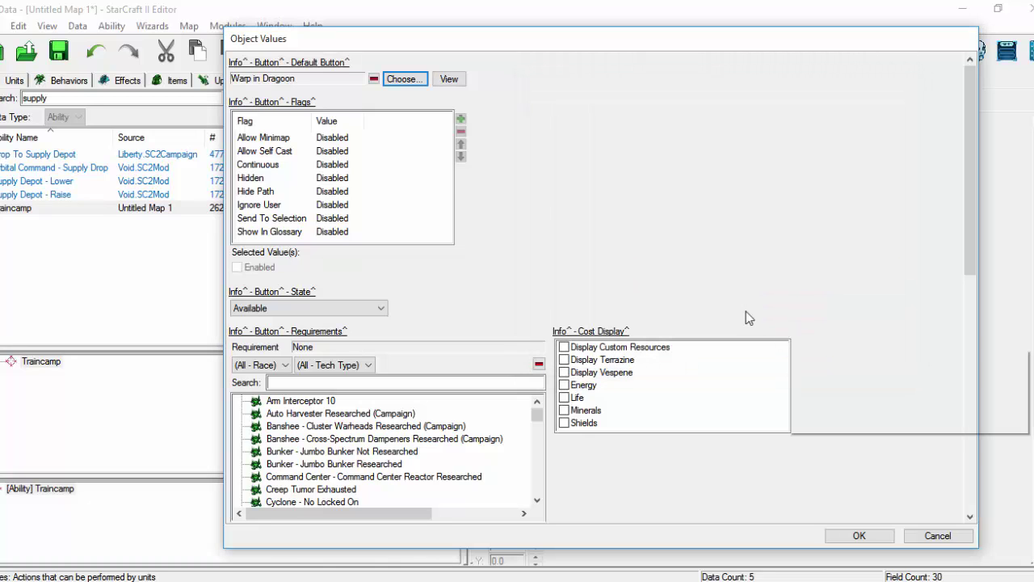
# Step: Search the units for "drag" and add "Stalker - Dragoon - Aiur" as the unit trained by the Train 01 command
pyautogui.scroll(-5, 819, 295)
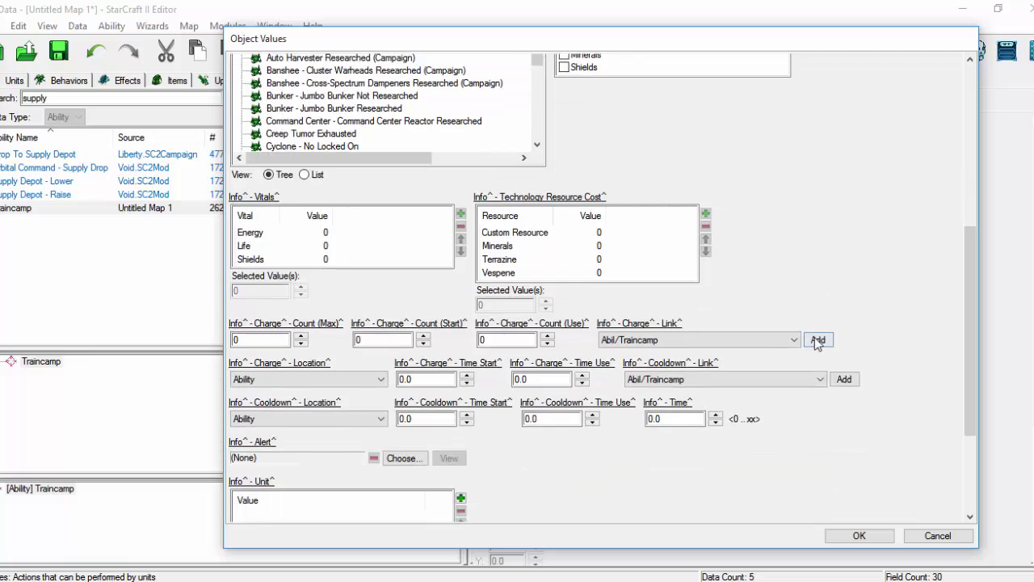
pyautogui.scroll(-5, 818, 341)
pyautogui.scroll(-1, 768, 272)
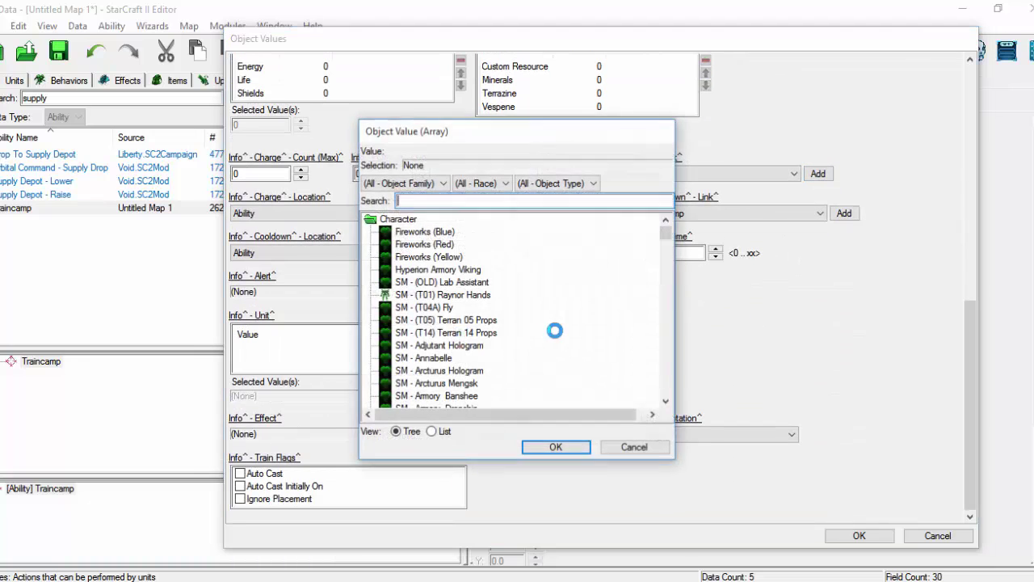
pyautogui.write('d')
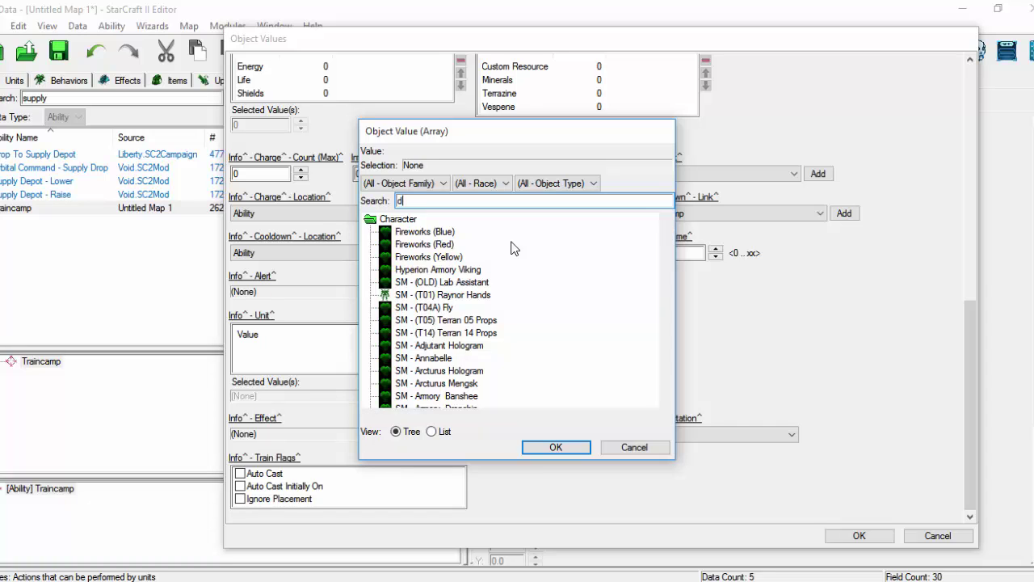
pyautogui.write('rag')
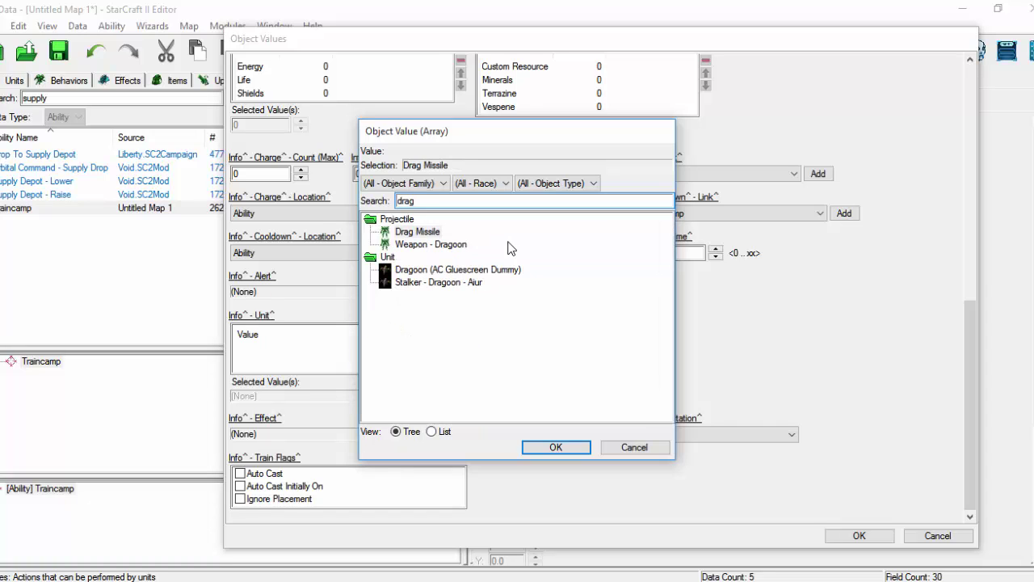
pyautogui.click(444, 283)
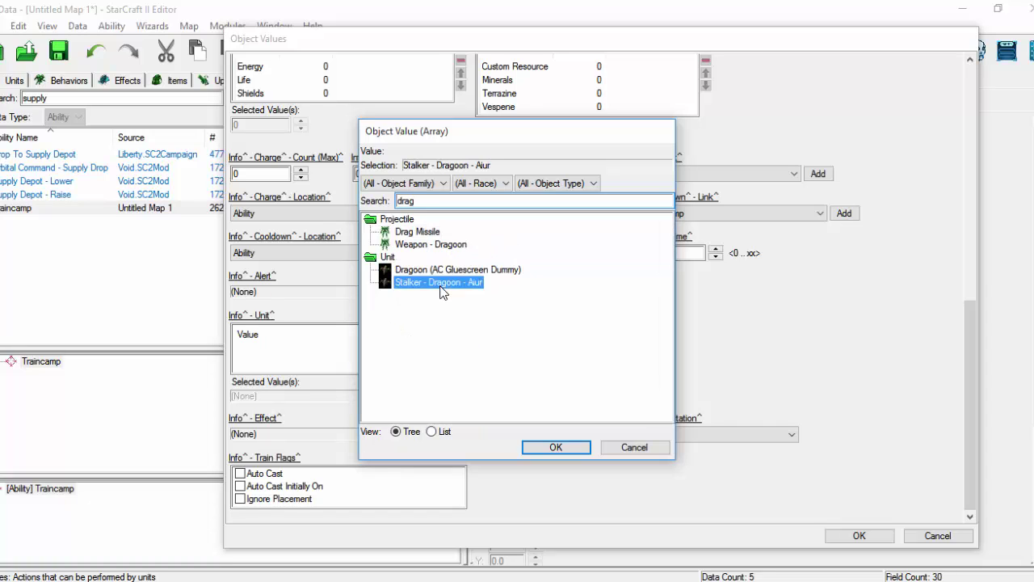
pyautogui.click(555, 446)
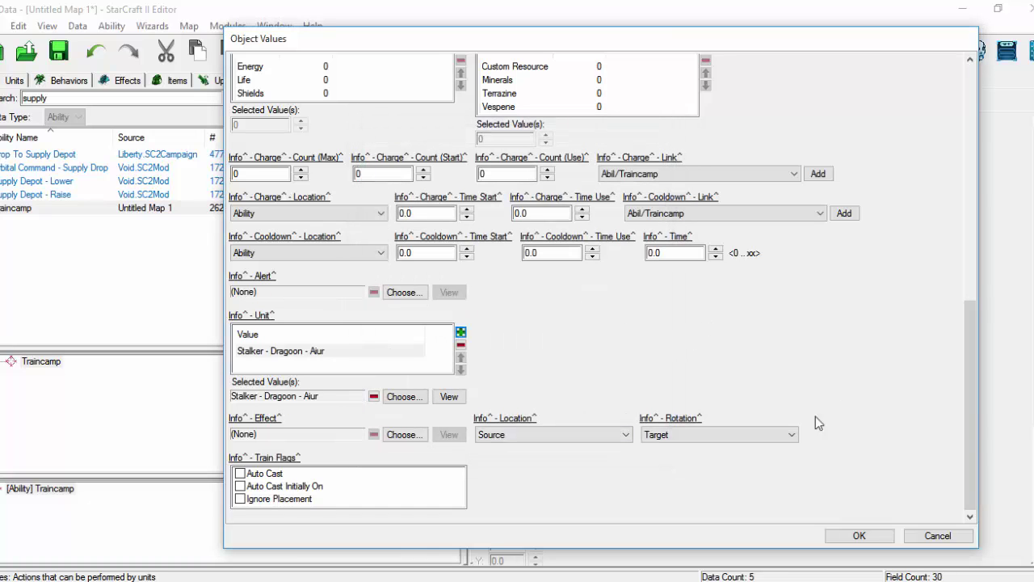
# Step: Increase the Train 01 command's time value and accept the object values
pyautogui.click(716, 250)
pyautogui.moveTo(974, 364)
pyautogui.mouseDown()
pyautogui.moveTo(965, 104)
pyautogui.moveTo(963, 359)
pyautogui.mouseUp()
pyautogui.click(860, 537)
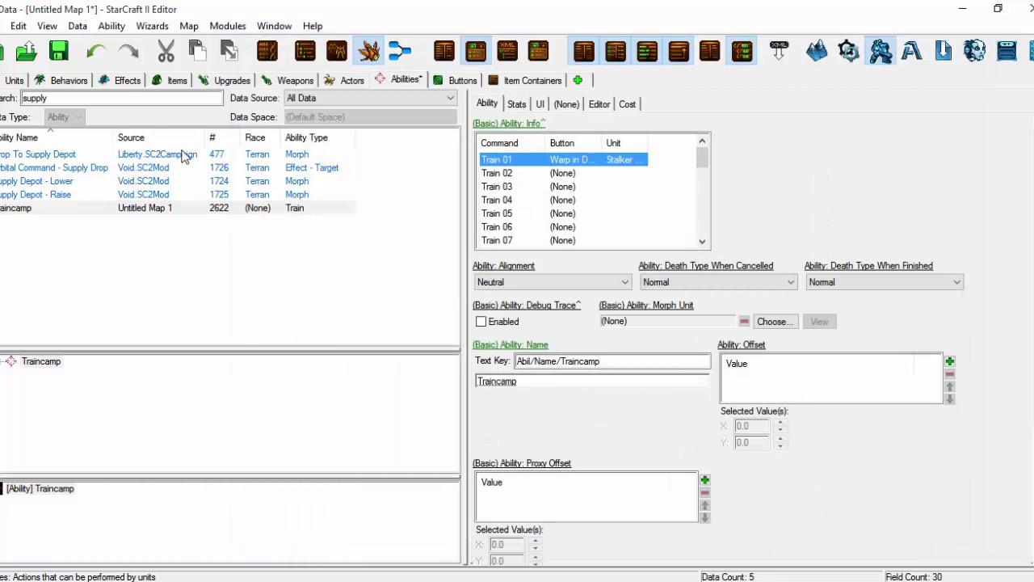
# Step: Filter the data for "supply" and select the melee Supply Depot among the units
pyautogui.click(106, 97)
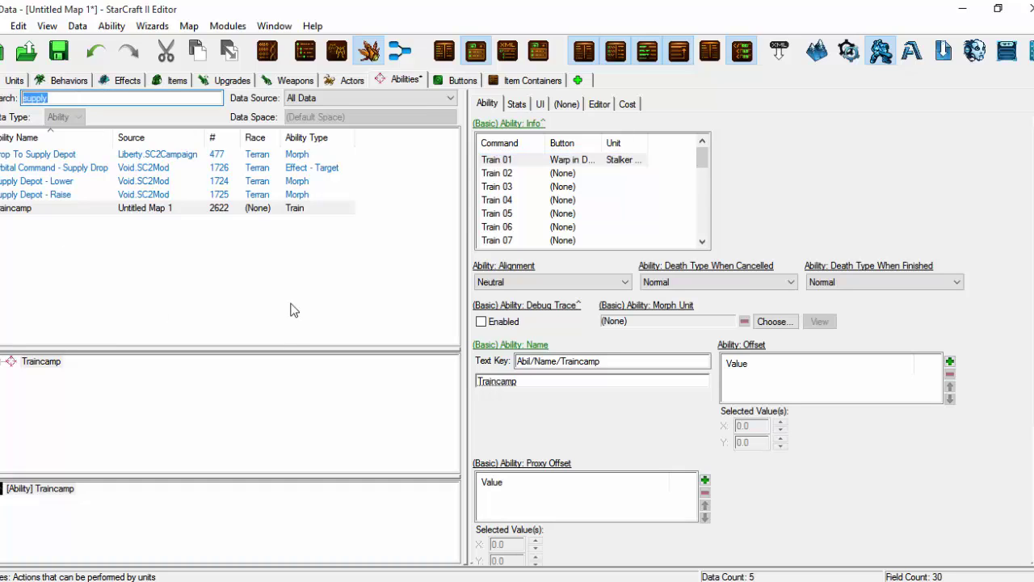
pyautogui.write('st')
pyautogui.write('pply')
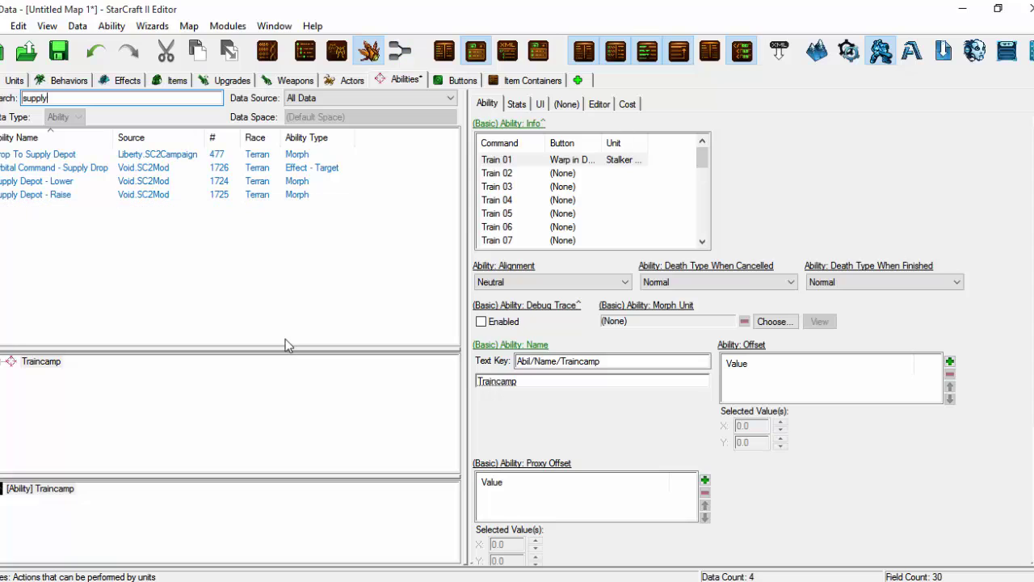
pyautogui.click(14, 80)
pyautogui.click(45, 197)
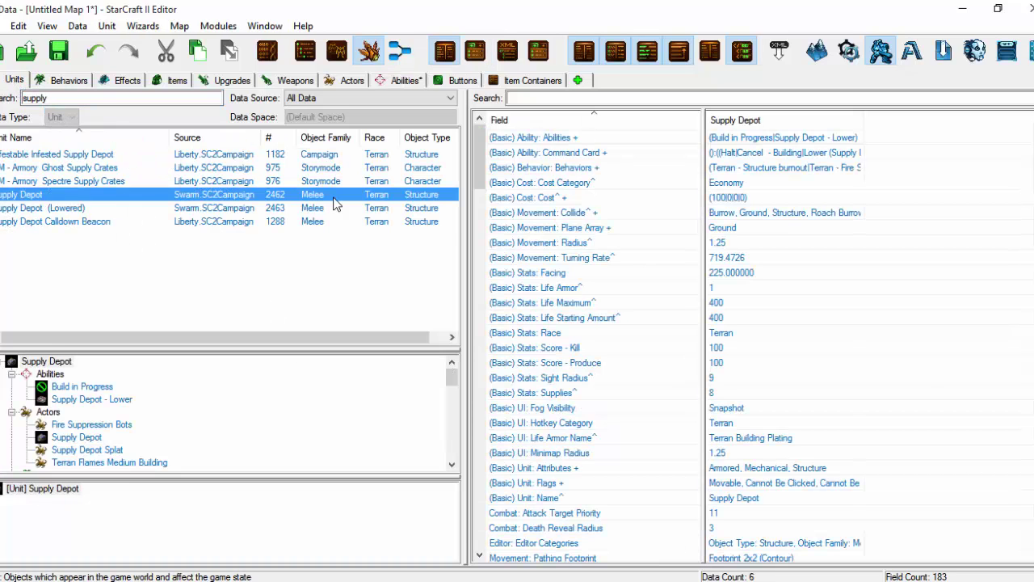
# Step: Add the Traincamp ability as a new entry in the Supply Depot's Abilities values
pyautogui.rightClick(741, 137)
pyautogui.click(753, 150)
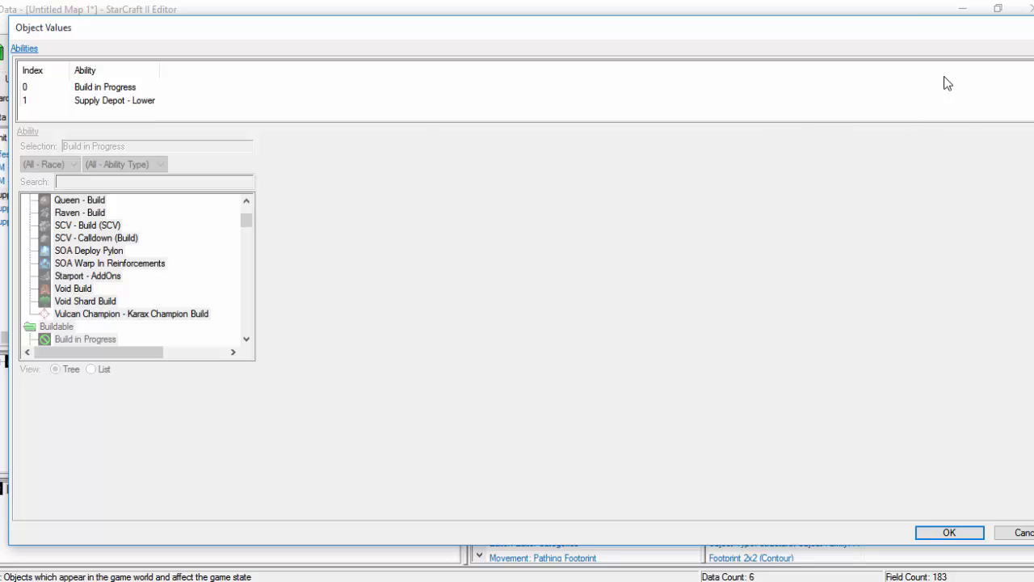
pyautogui.moveTo(895, 23)
pyautogui.mouseDown()
pyautogui.moveTo(863, 37)
pyautogui.moveTo(880, 41)
pyautogui.moveTo(878, 28)
pyautogui.mouseUp()
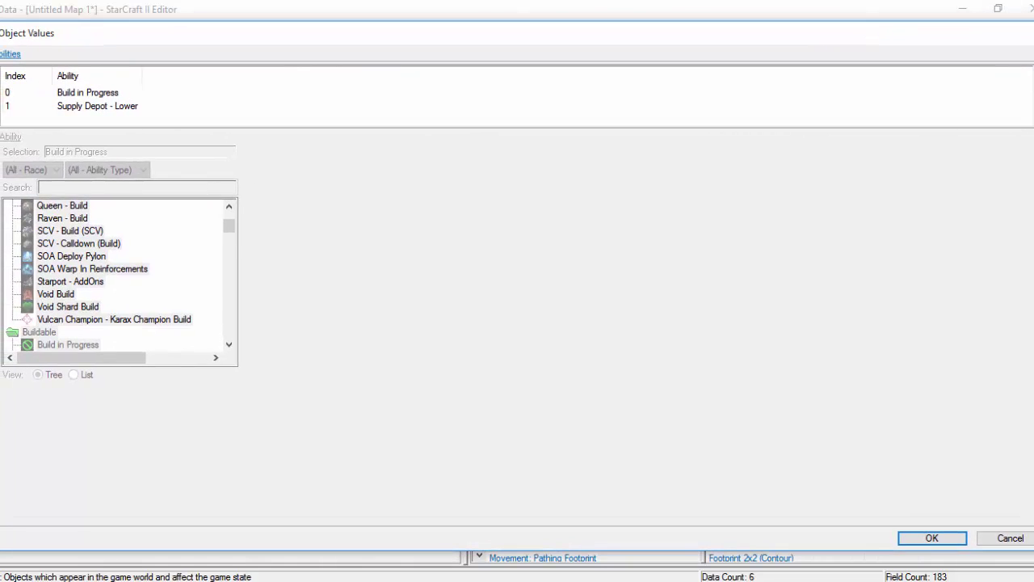
pyautogui.click(522, 107)
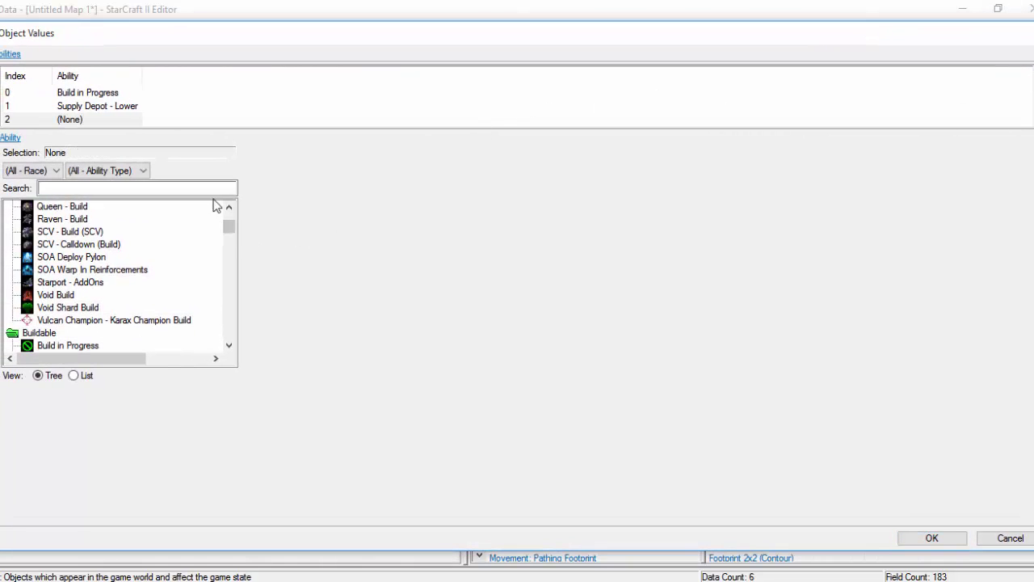
pyautogui.click(211, 189)
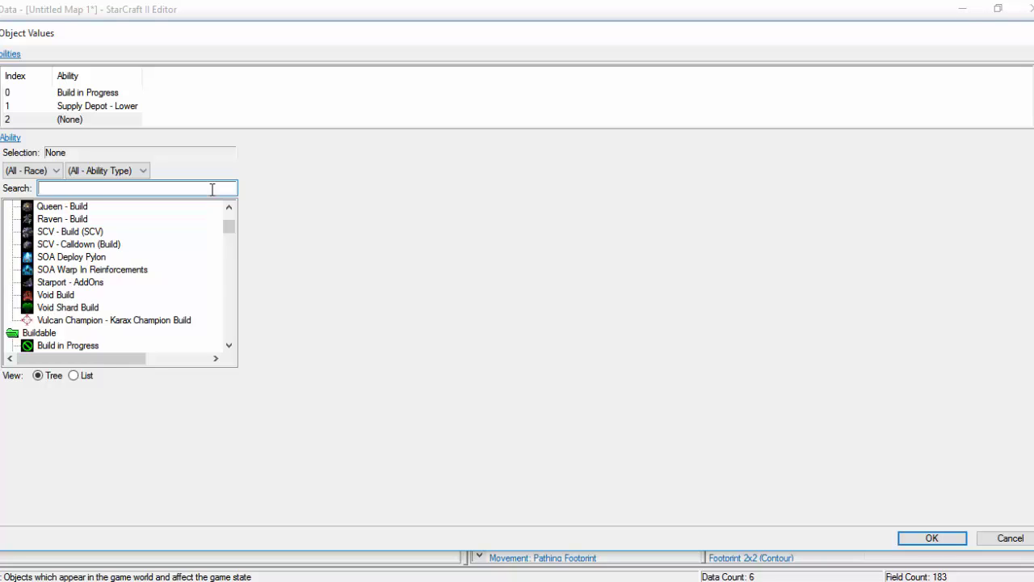
pyautogui.write('t')
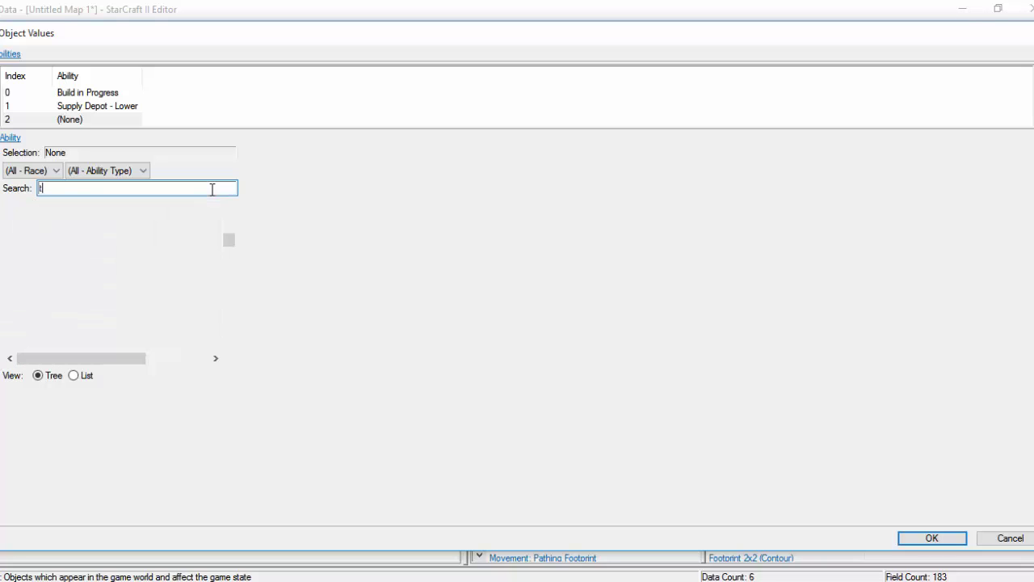
pyautogui.write('raincam')
pyautogui.click(56, 219)
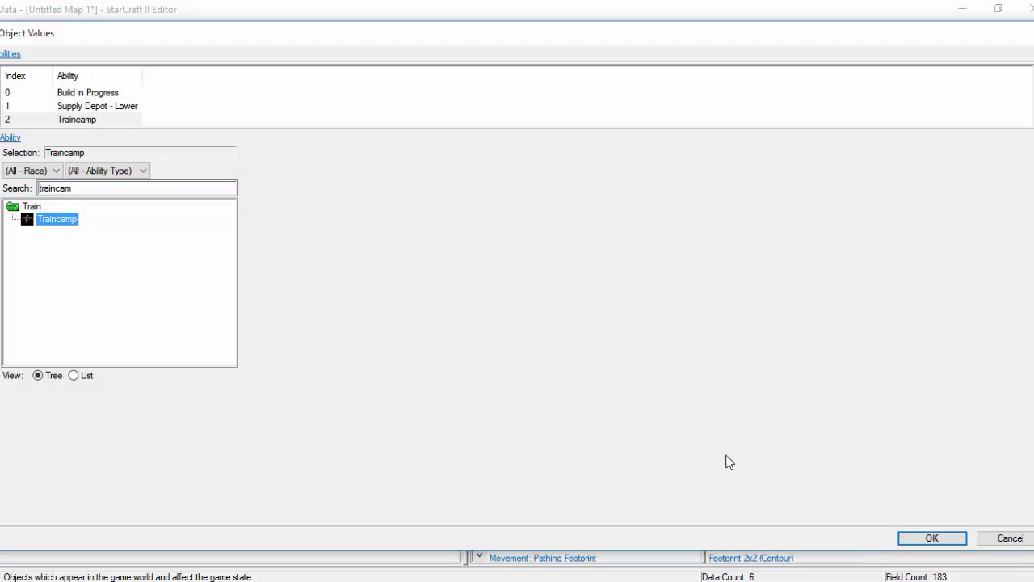
pyautogui.click(929, 537)
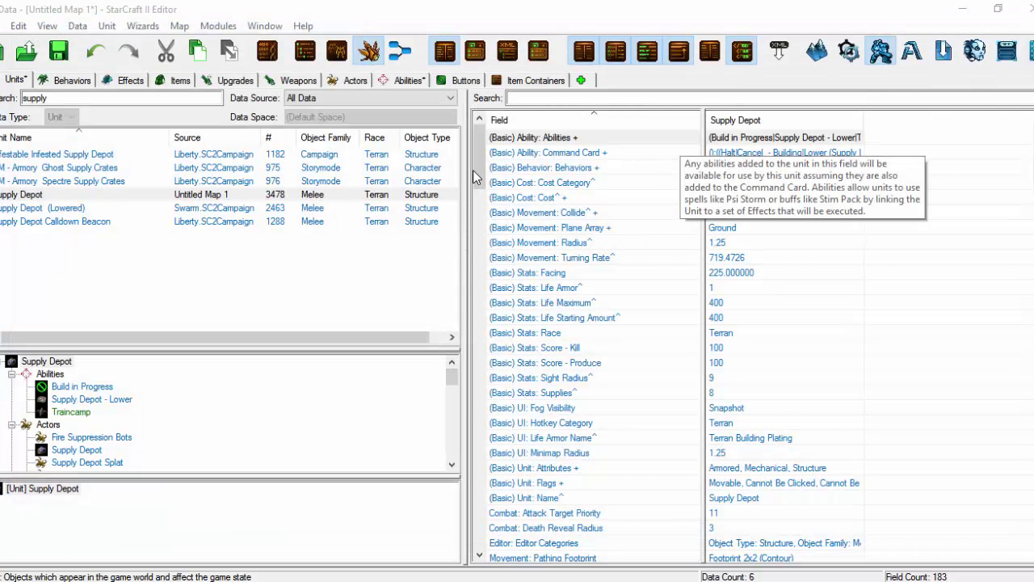
# Step: Switch the Supply Depot's data to the detailed view and select the empty first-row, first-column slot of its command card
pyautogui.click(475, 47)
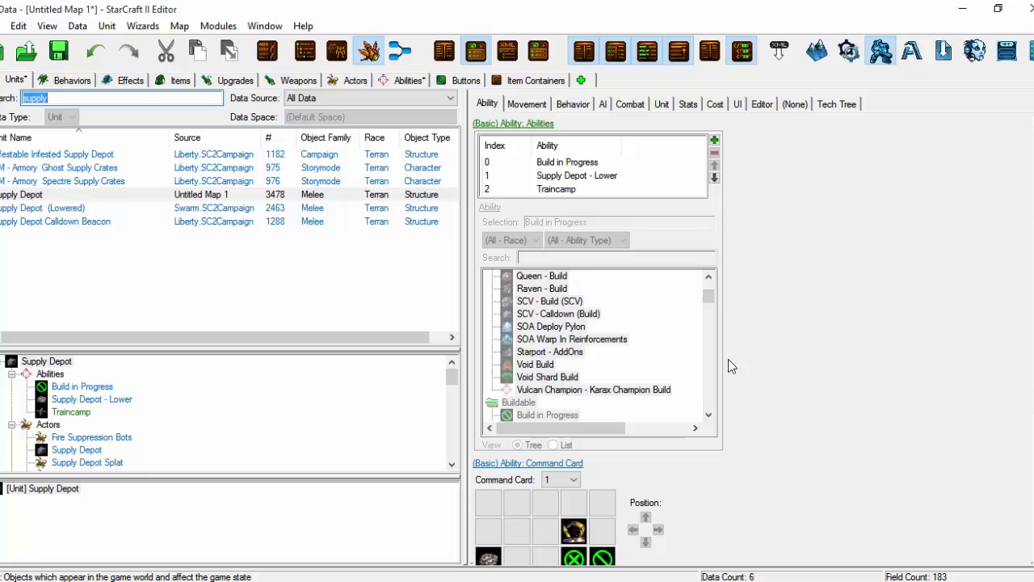
pyautogui.scroll(-3, 484, 363)
pyautogui.click(487, 368)
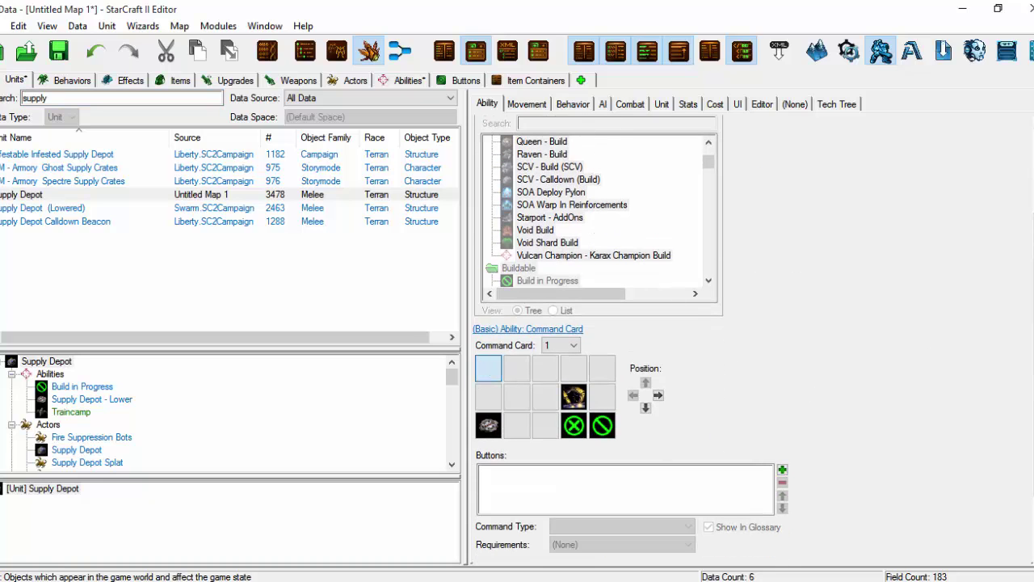
pyautogui.scroll(3, 957, 206)
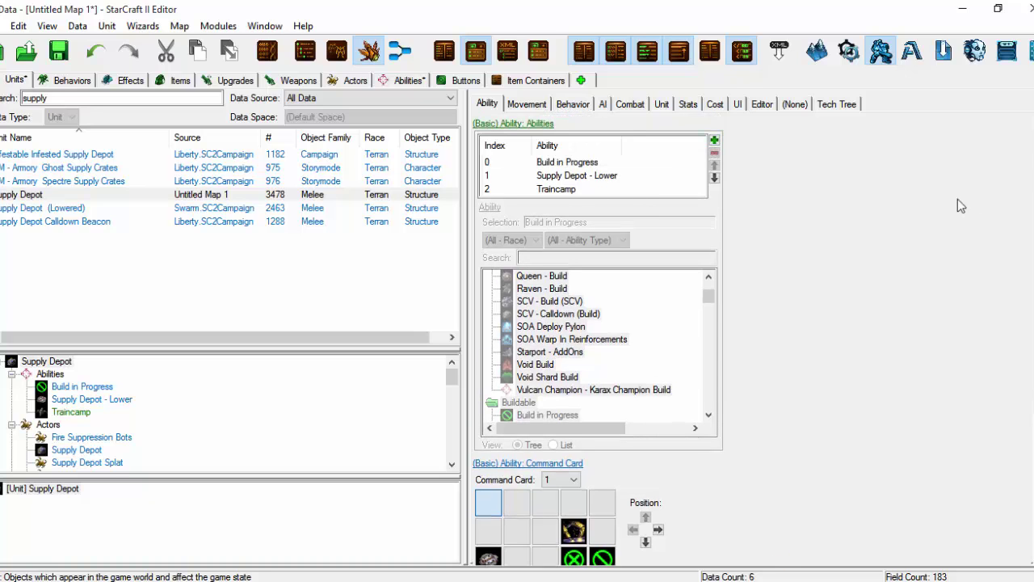
pyautogui.scroll(-3, 912, 250)
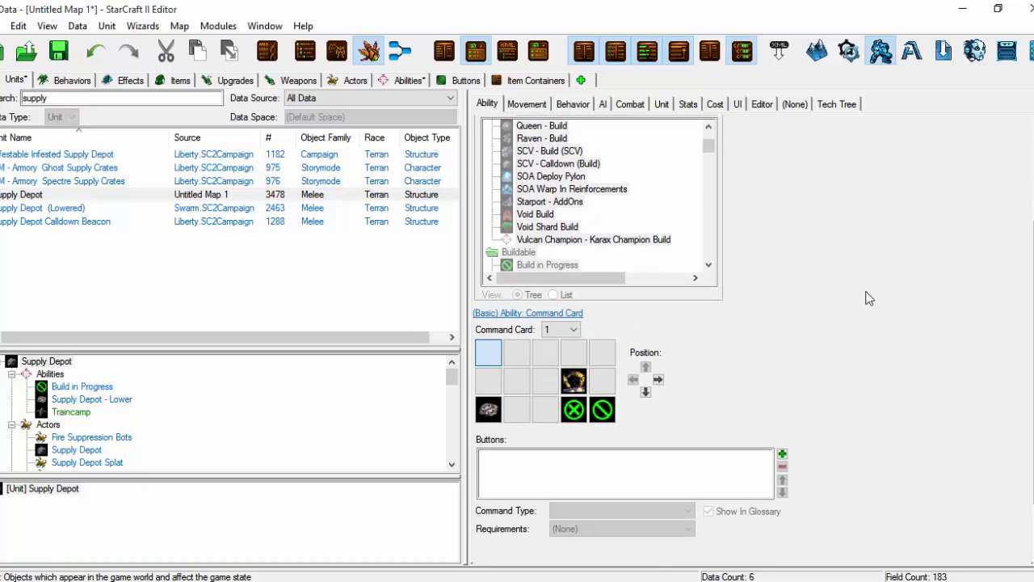
# Step: Search the buttons for "warp in d" and add the last Protoss "Warp in Dragoon" entry to the selected command card slot
pyautogui.click(782, 454)
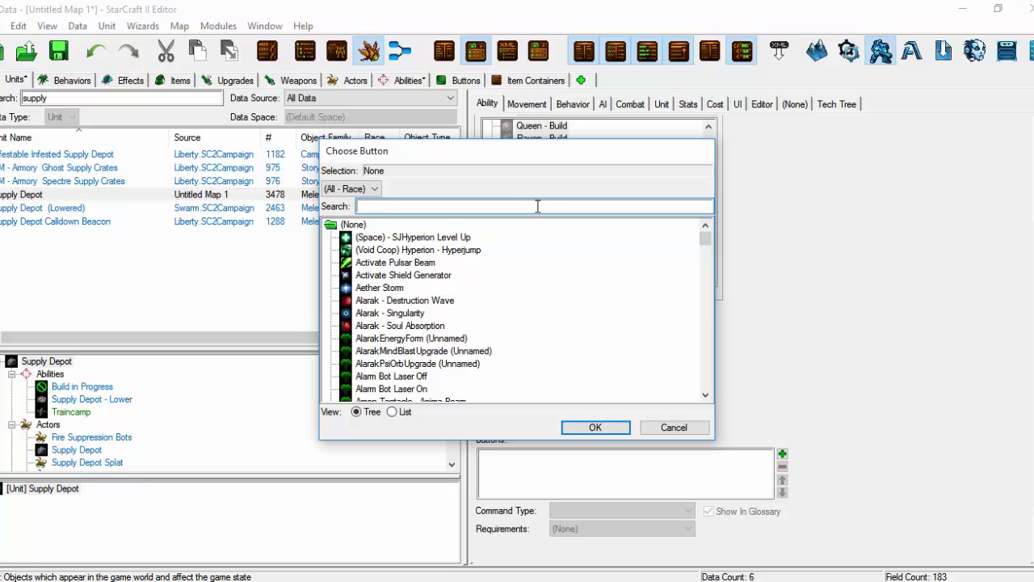
pyautogui.write('warp')
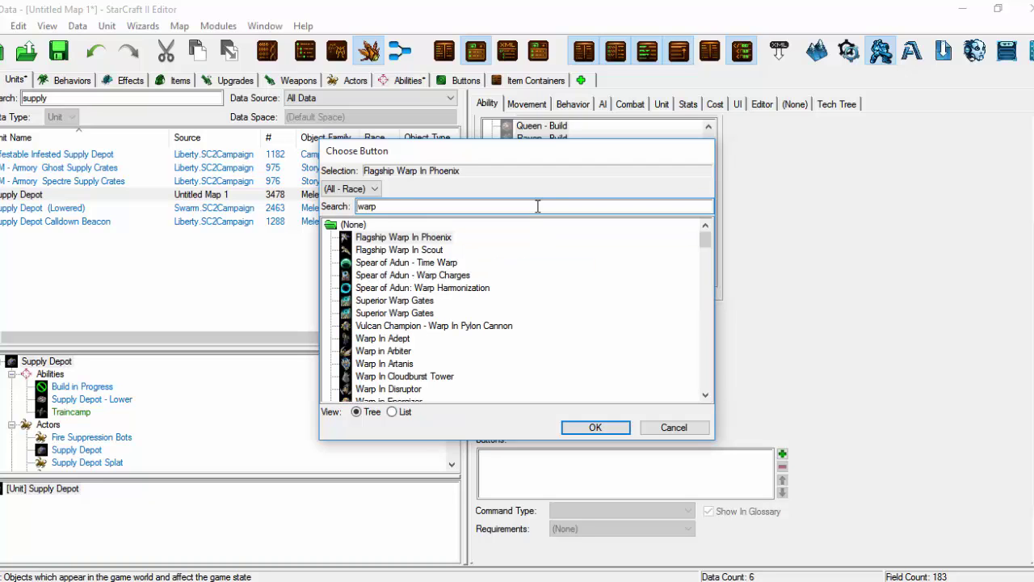
pyautogui.write(' in d')
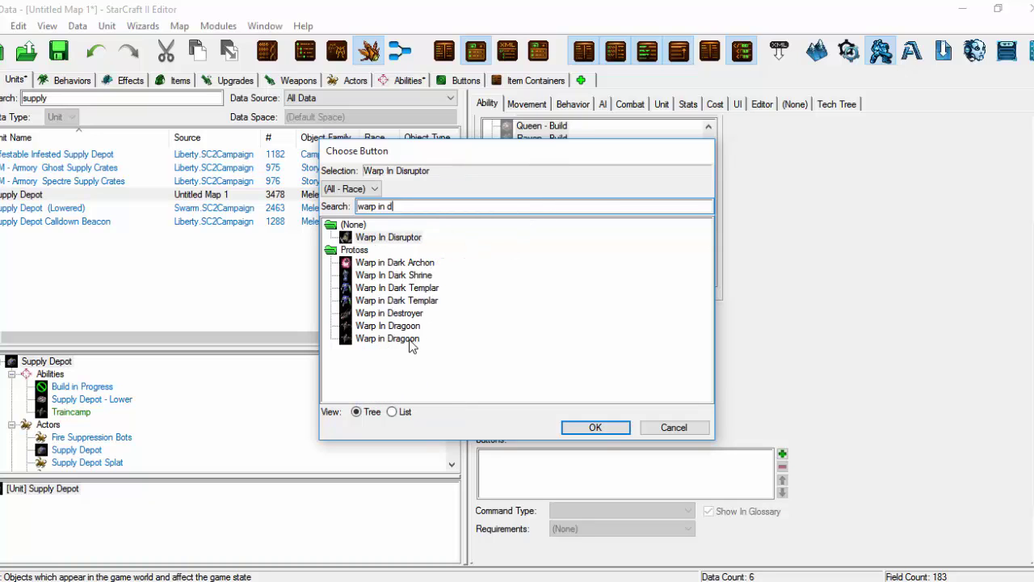
pyautogui.click(410, 343)
pyautogui.click(595, 428)
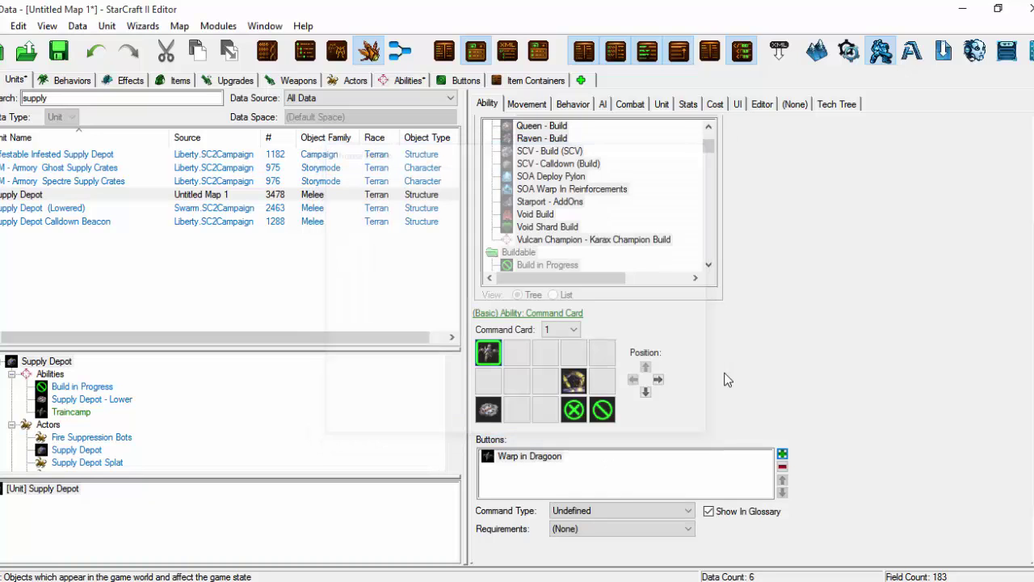
# Step: Set the command type of the Warp in Dragoon button to Ability Command
pyautogui.click(616, 511)
pyautogui.click(622, 426)
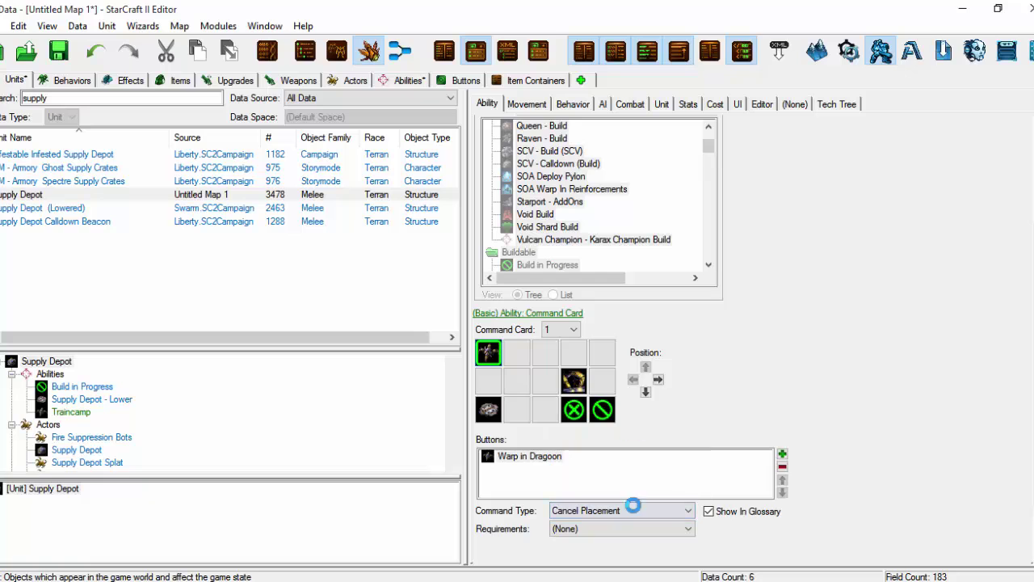
pyautogui.click(630, 511)
pyautogui.click(637, 420)
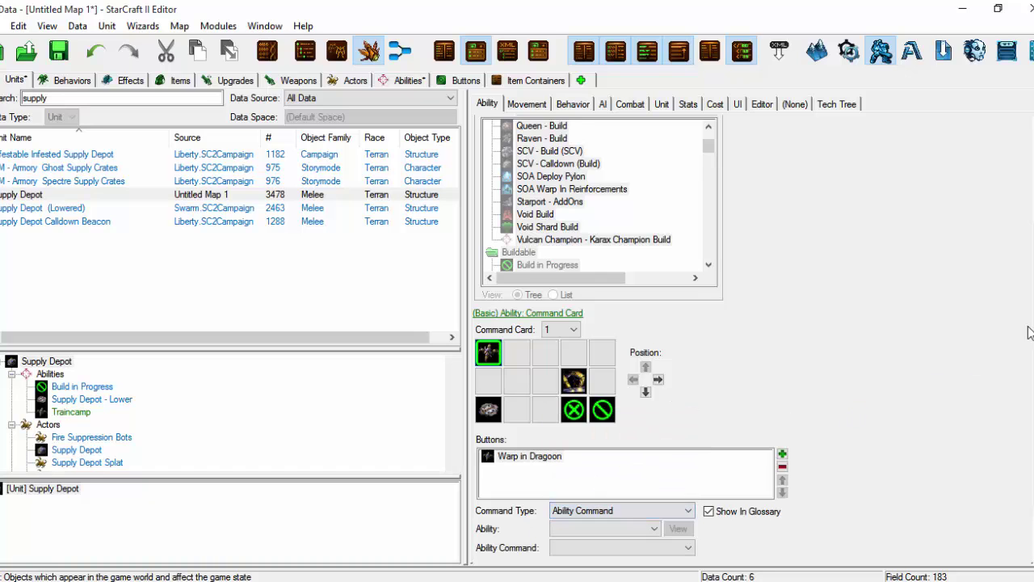
# Step: Link the Warp in Dragoon button to the Traincamp ability with Warp in Dragoon as its ability command
pyautogui.scroll(-3, 1028, 333)
pyautogui.click(616, 457)
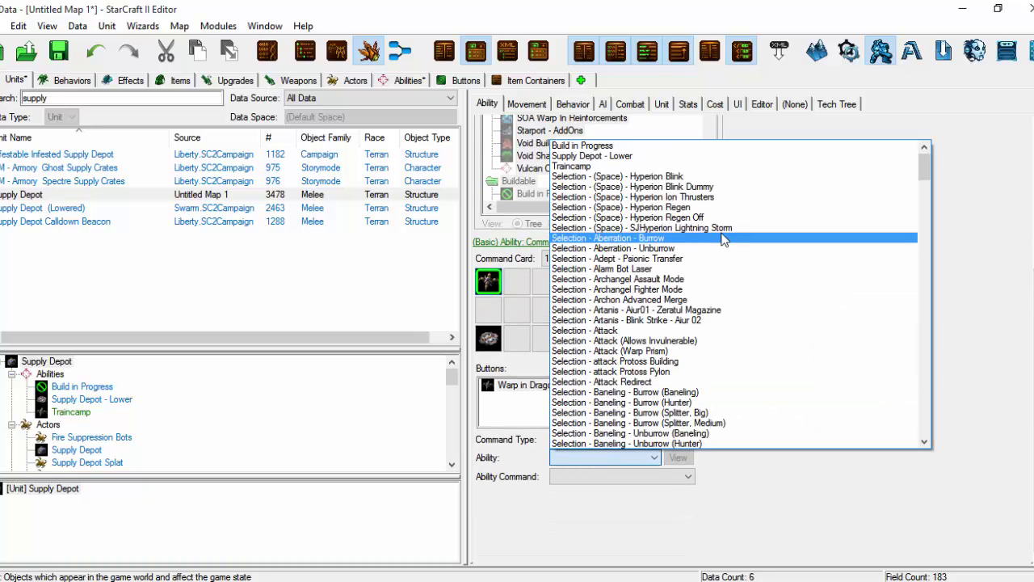
pyautogui.click(598, 165)
pyautogui.click(624, 478)
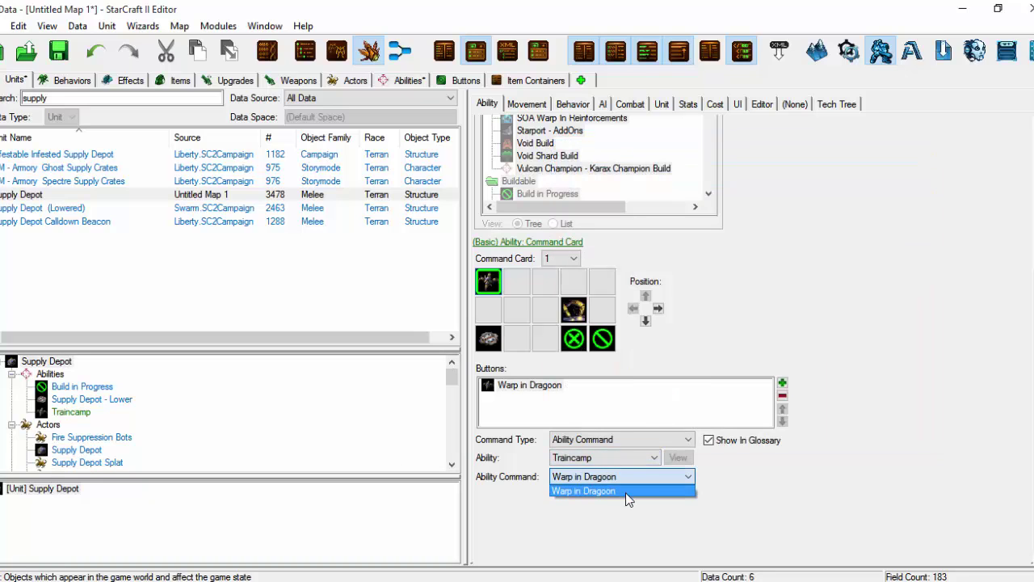
pyautogui.click(626, 491)
pyautogui.scroll(3, 637, 289)
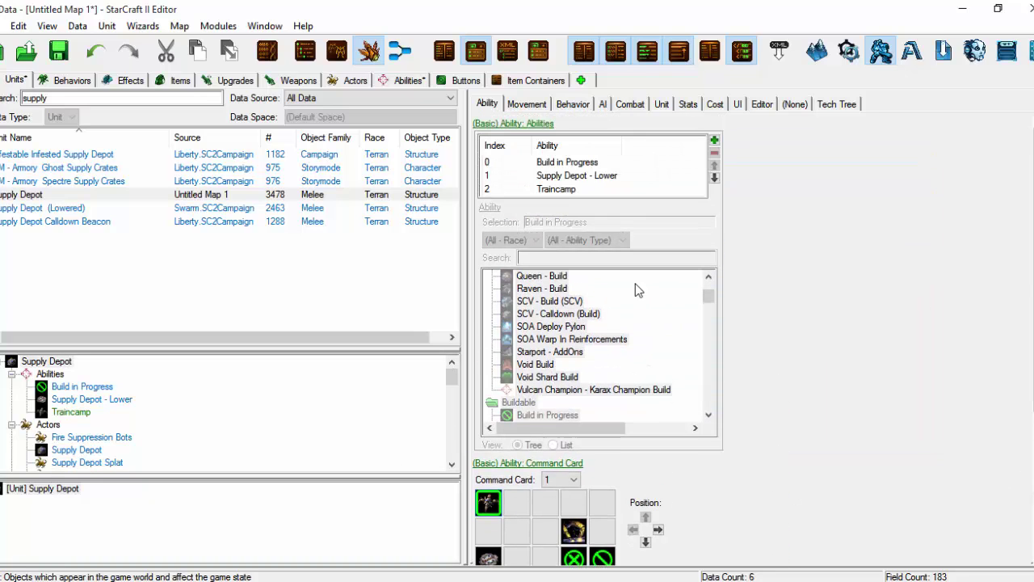
# Step: Clear the unit search in the Data editor and switch to the Terrain editor
pyautogui.click(162, 102)
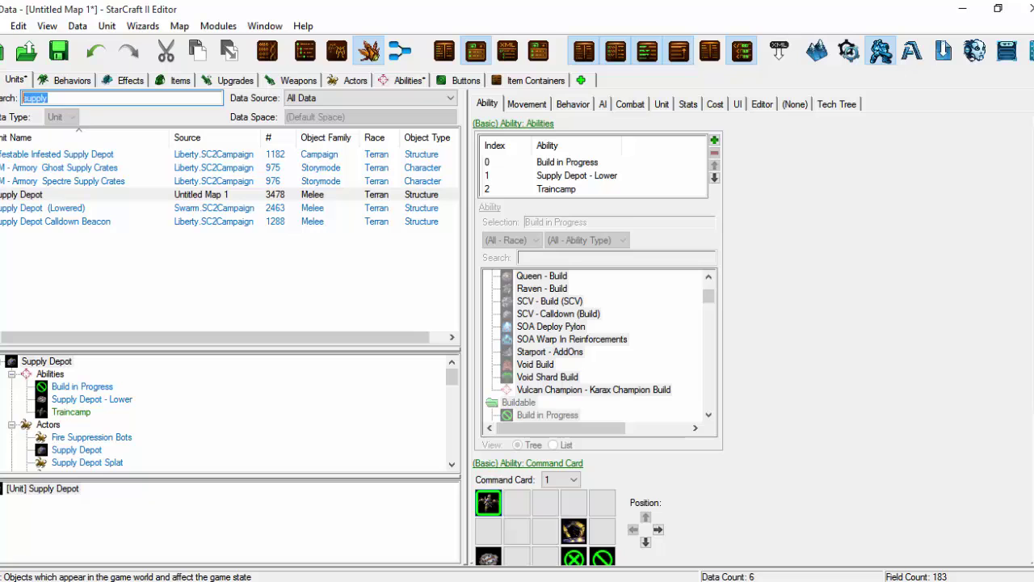
pyautogui.press('BackSpace')
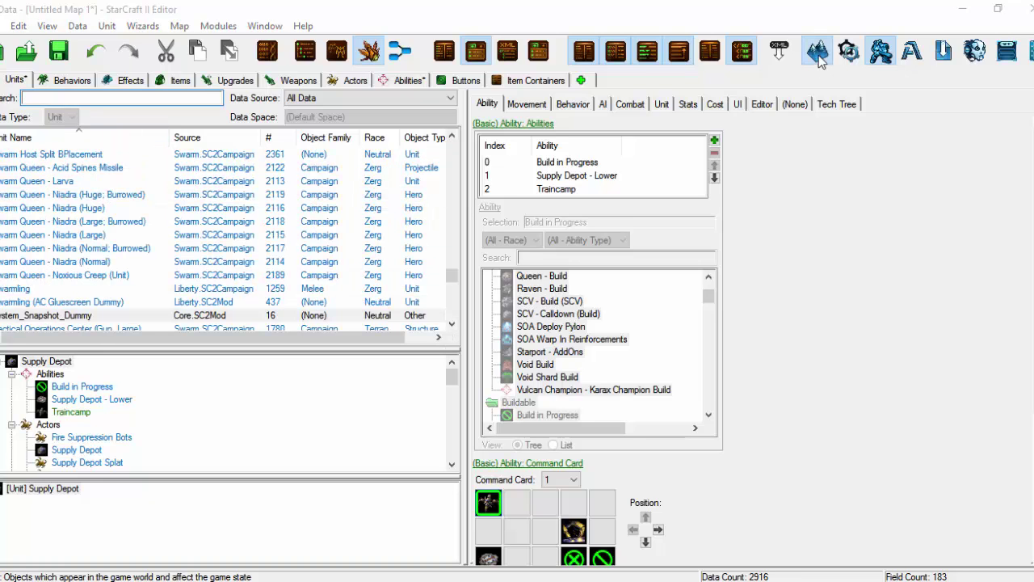
pyautogui.click(818, 53)
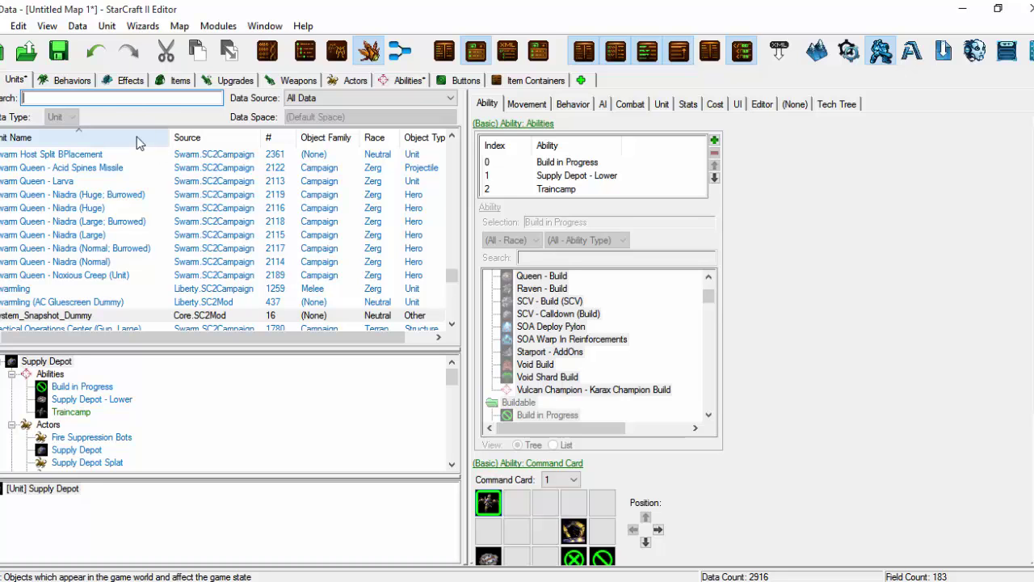
pyautogui.click(818, 51)
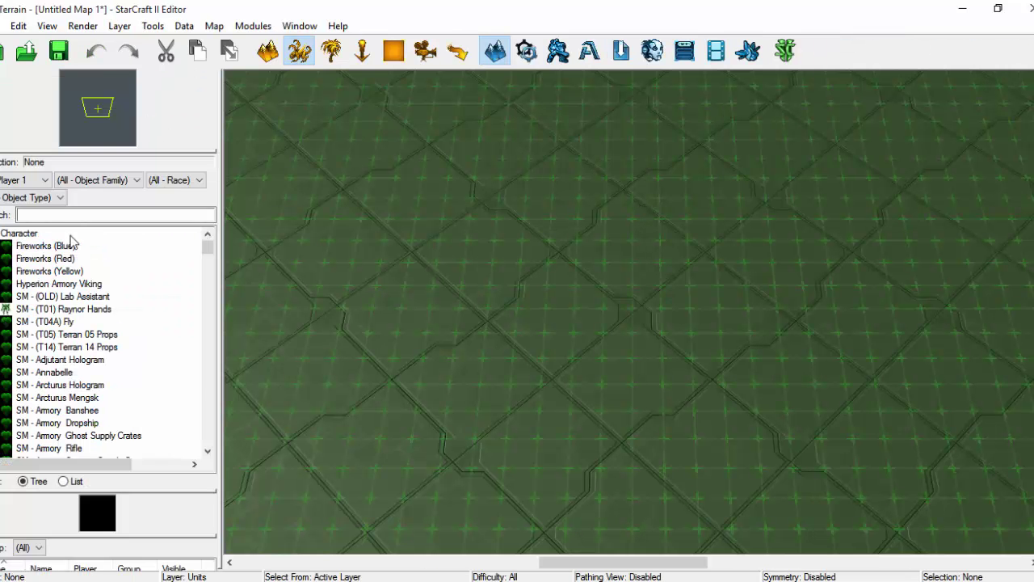
# Step: Search the units for "supp" and place one Player 1 Supply Depot near the middle of the visible terrain
pyautogui.write('supp')
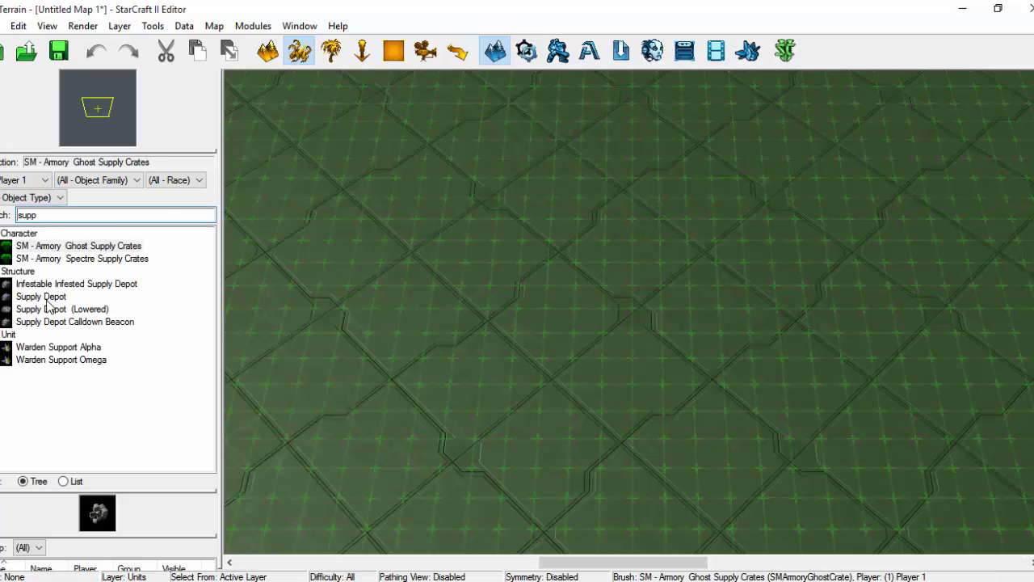
pyautogui.click(40, 296)
pyautogui.click(521, 290)
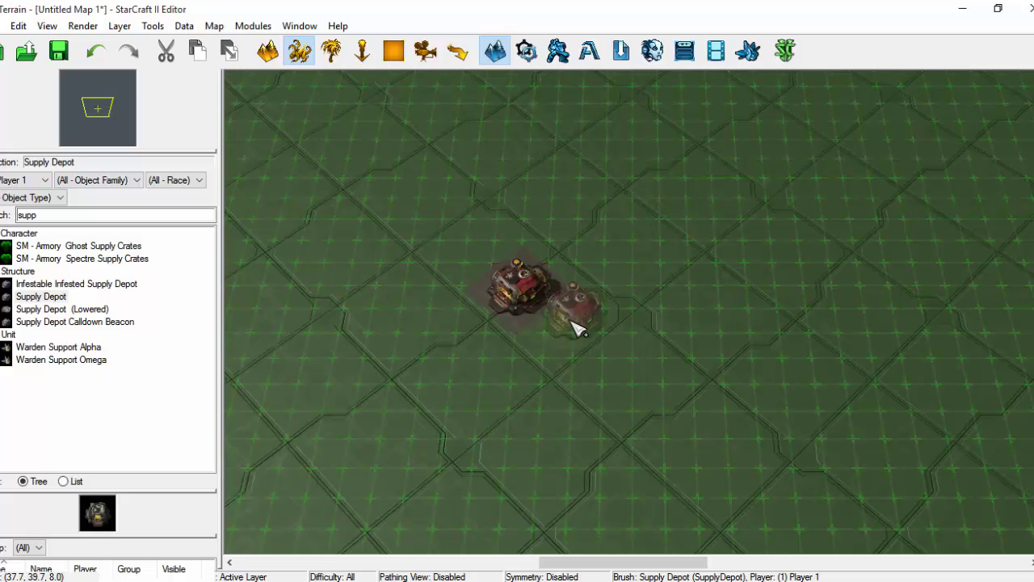
pyautogui.moveTo(577, 323)
pyautogui.mouseDown(button='middle')
pyautogui.moveTo(642, 350)
pyautogui.moveTo(683, 311)
pyautogui.mouseUp(button='middle')
pyautogui.press('Escape')
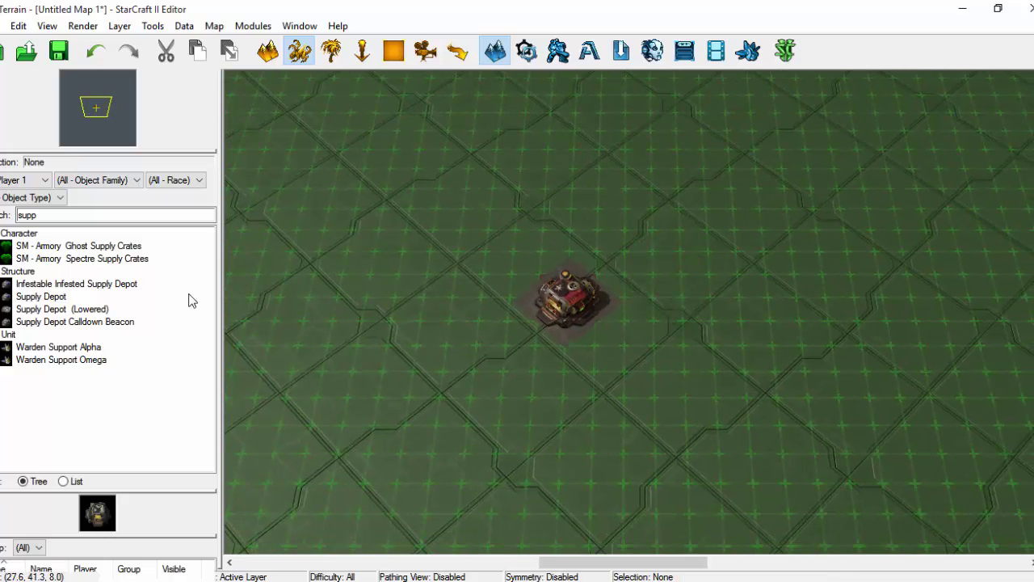
# Step: Search the units for "mine" and place five Mineral Crystal (Item) pickups in a cluster west of the Supply Depot
pyautogui.doubleClick(68, 215)
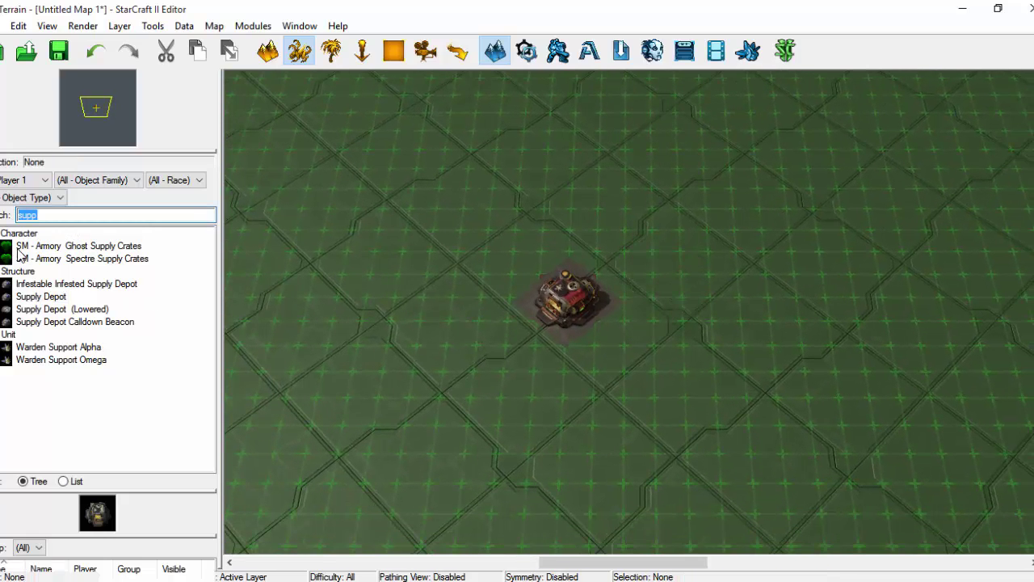
pyautogui.write('ma')
pyautogui.press('BackSpace')
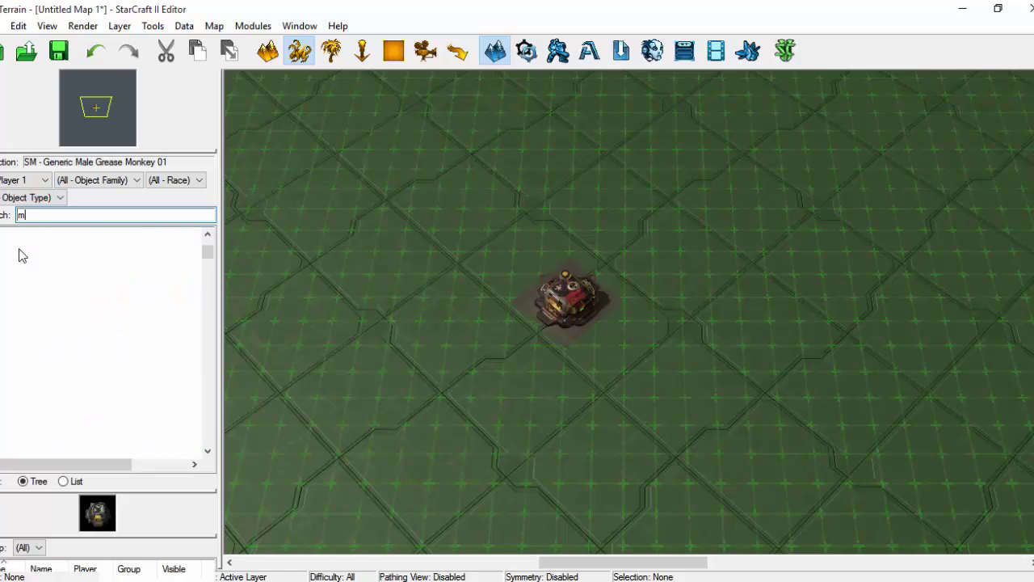
pyautogui.write('ine')
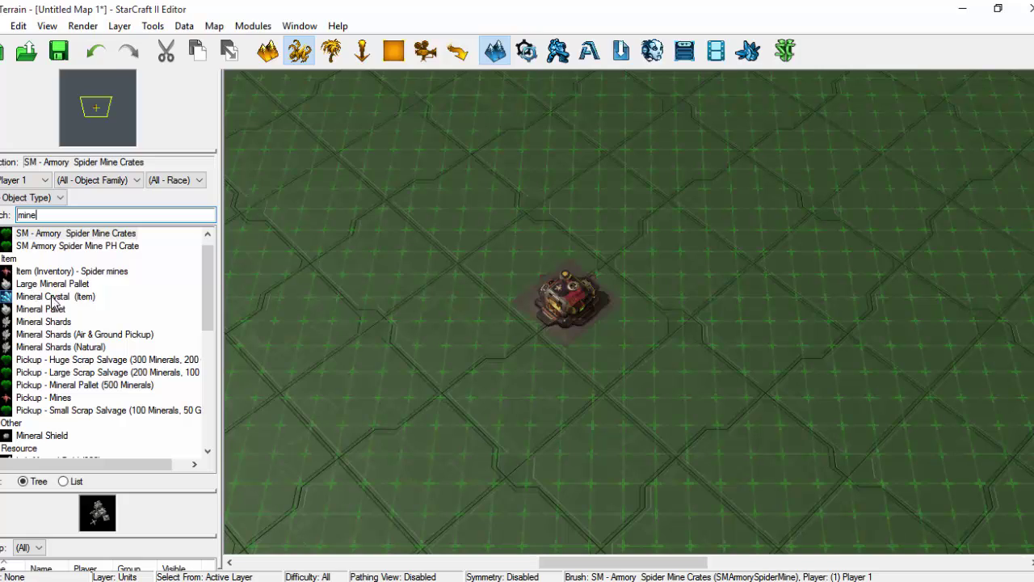
pyautogui.click(54, 297)
pyautogui.click(408, 274)
pyautogui.click(396, 311)
pyautogui.click(349, 311)
pyautogui.click(352, 270)
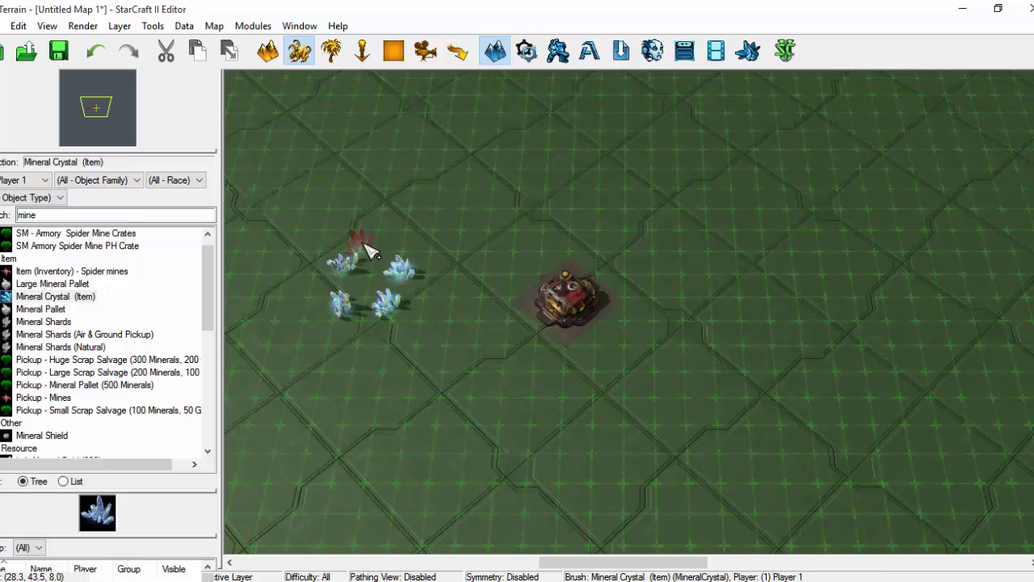
pyautogui.click(363, 244)
# Step: Search the units for "ves" and place four Vespene - 100 - Natural (Item) pickups in a column between the crystals and the Supply Depot
pyautogui.doubleClick(28, 215)
pyautogui.write('v')
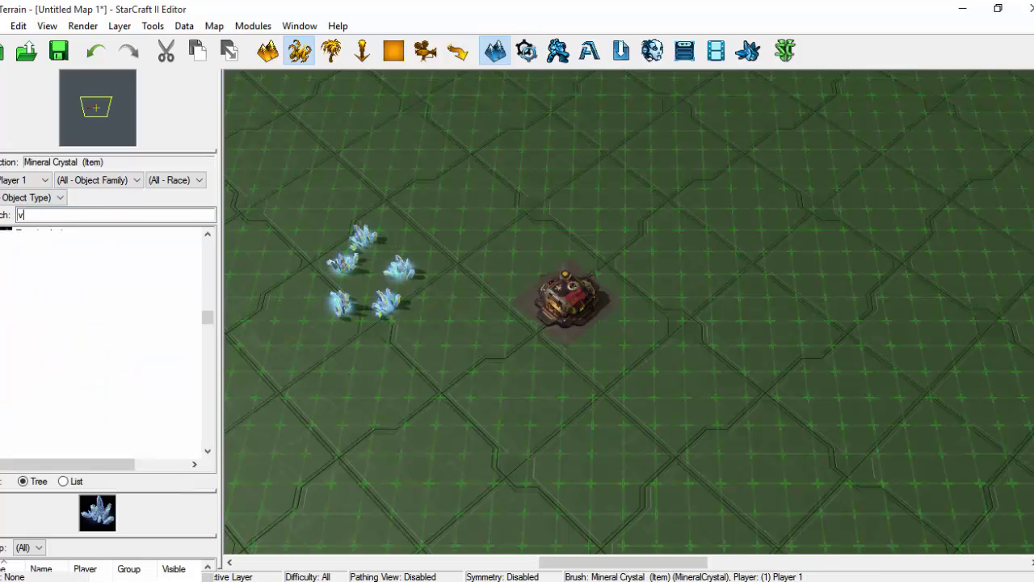
pyautogui.write('es')
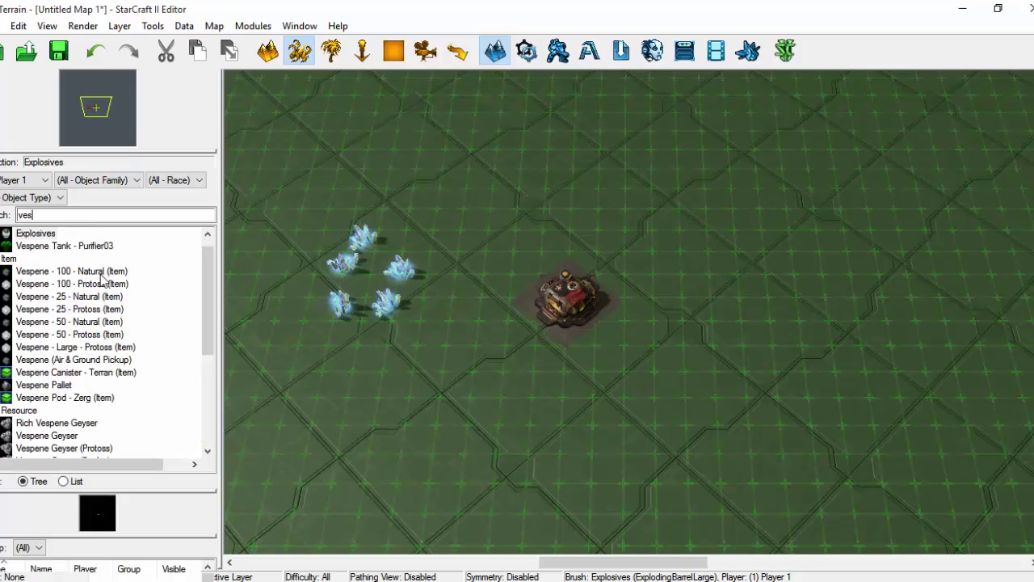
pyautogui.click(101, 273)
pyautogui.click(50, 372)
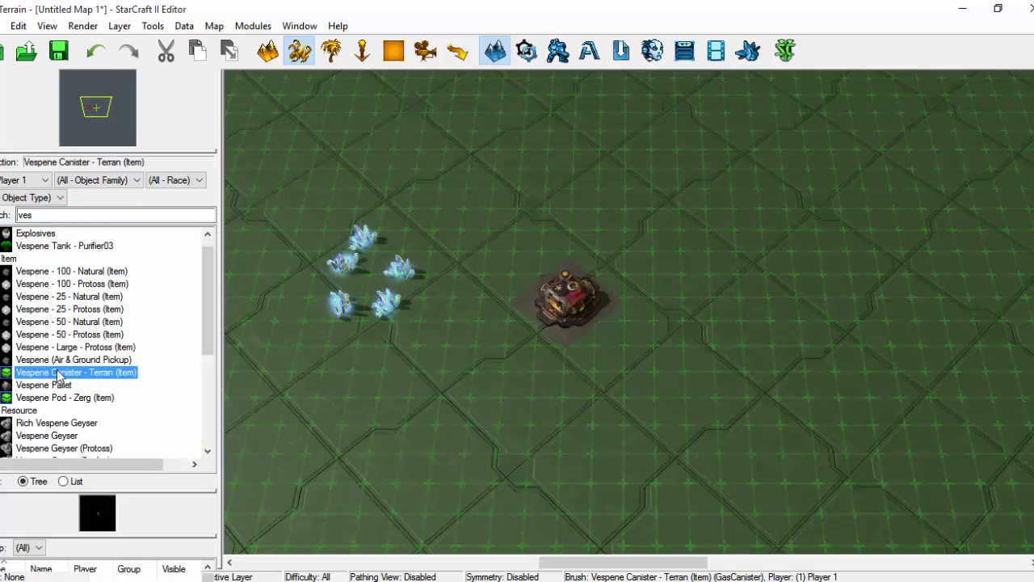
pyautogui.click(79, 273)
pyautogui.click(414, 378)
pyautogui.click(445, 322)
pyautogui.click(450, 269)
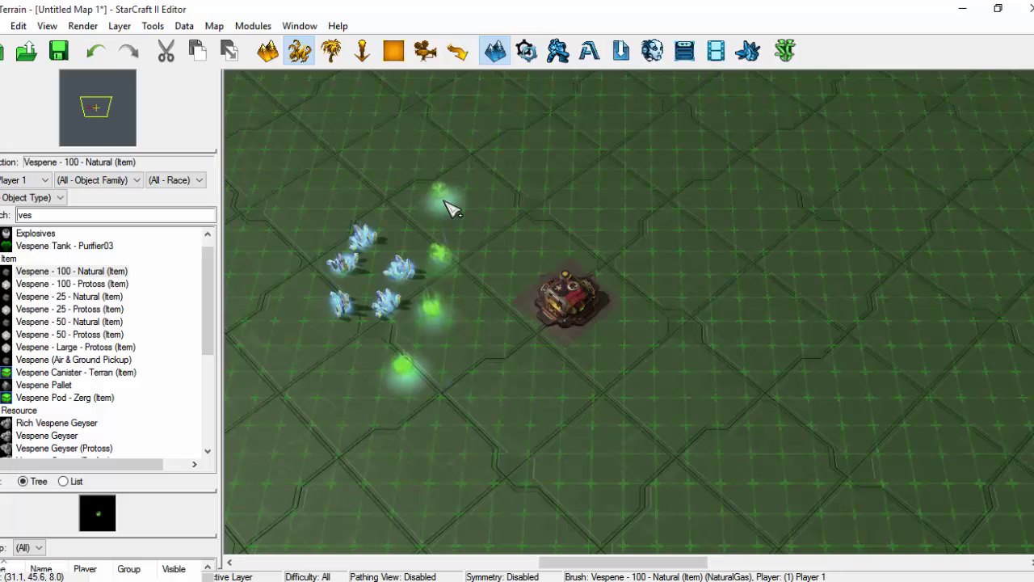
pyautogui.click(451, 208)
# Step: Search the units for "drag", place one Stalker - Dragoon - Aiur just north of the mineral crystals, and launch a test of the map
pyautogui.doubleClick(24, 215)
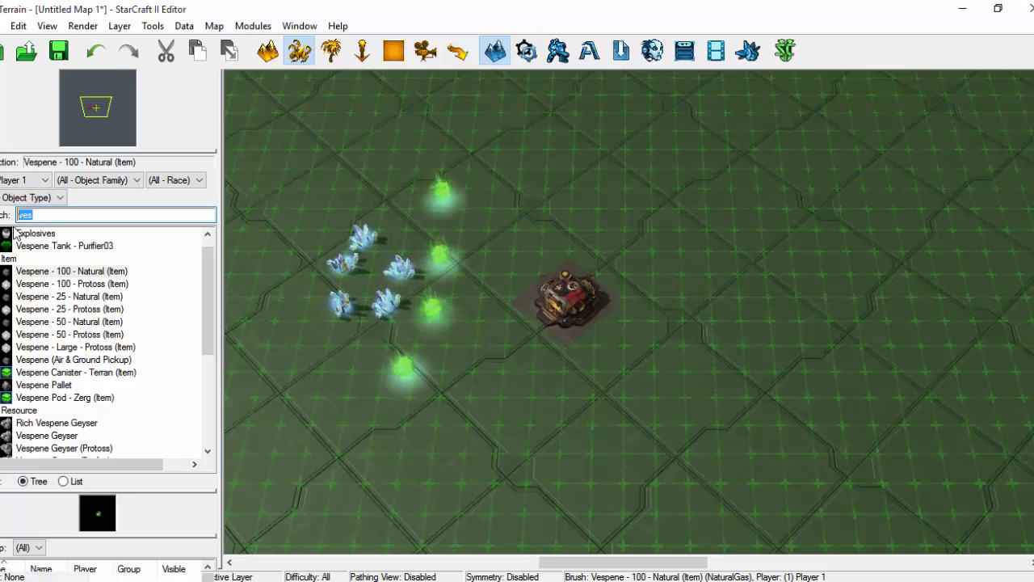
pyautogui.press('BackSpace')
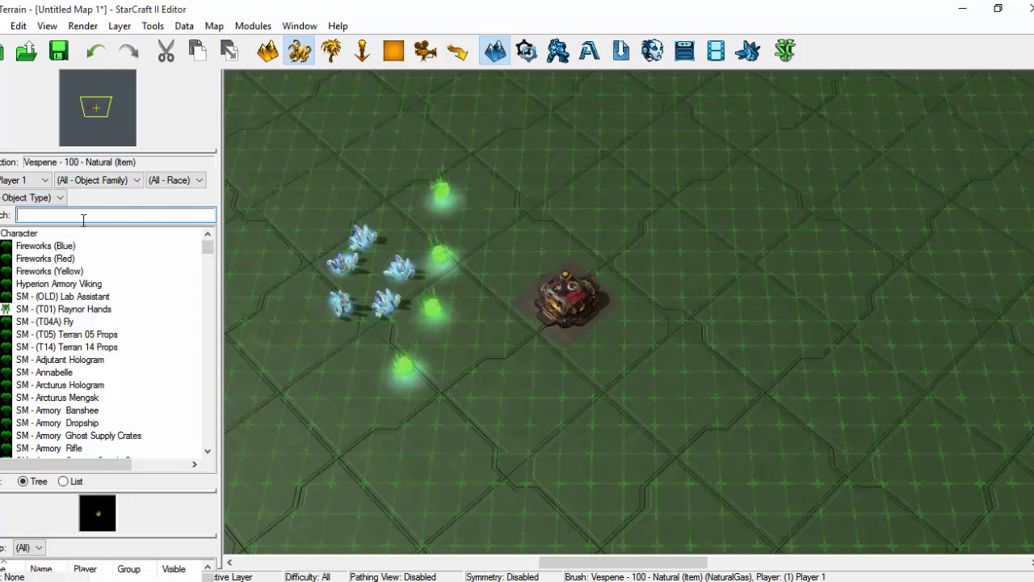
pyautogui.write('drag')
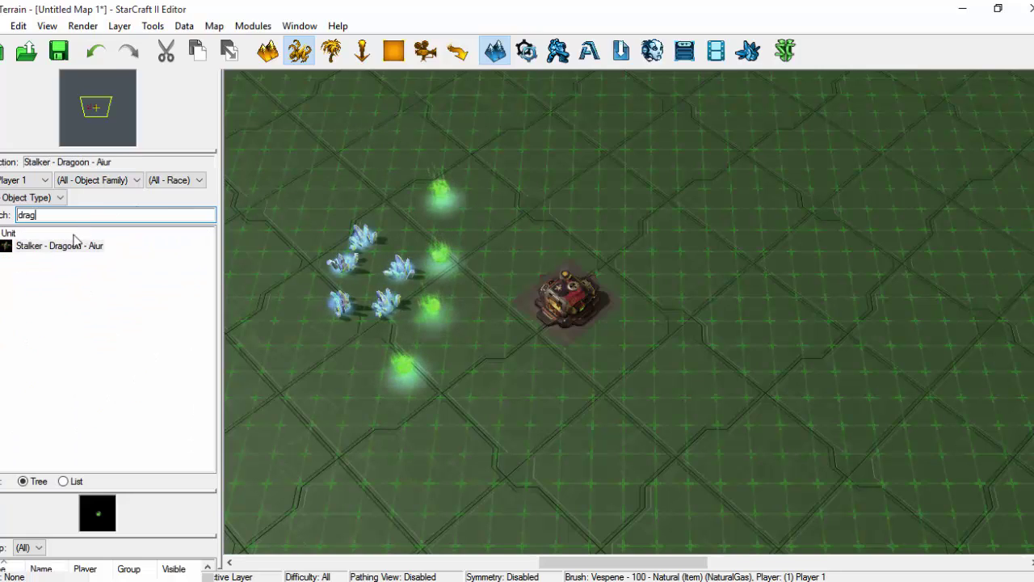
pyautogui.click(61, 245)
pyautogui.click(382, 198)
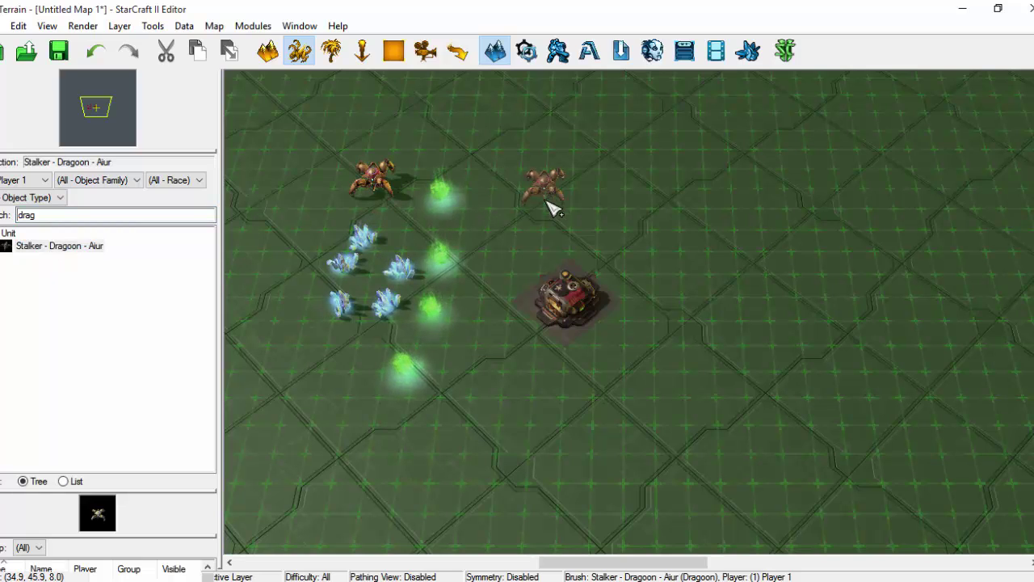
pyautogui.press('Escape')
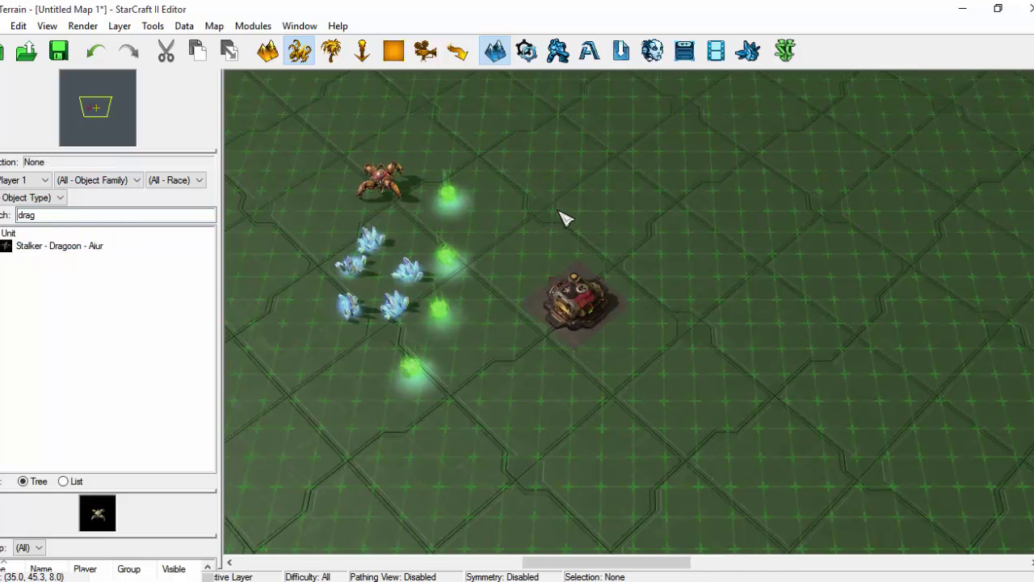
pyautogui.click(785, 50)
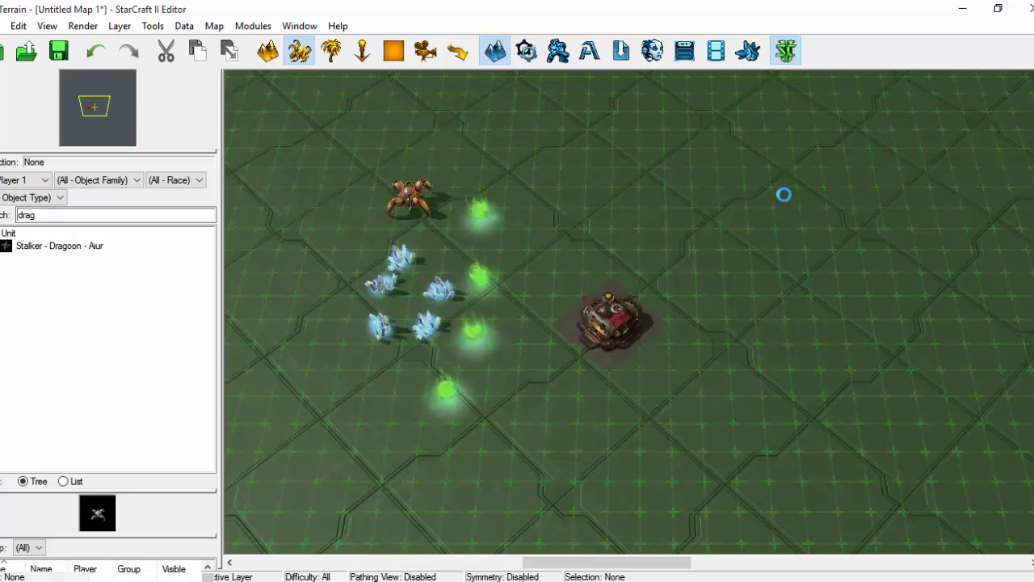